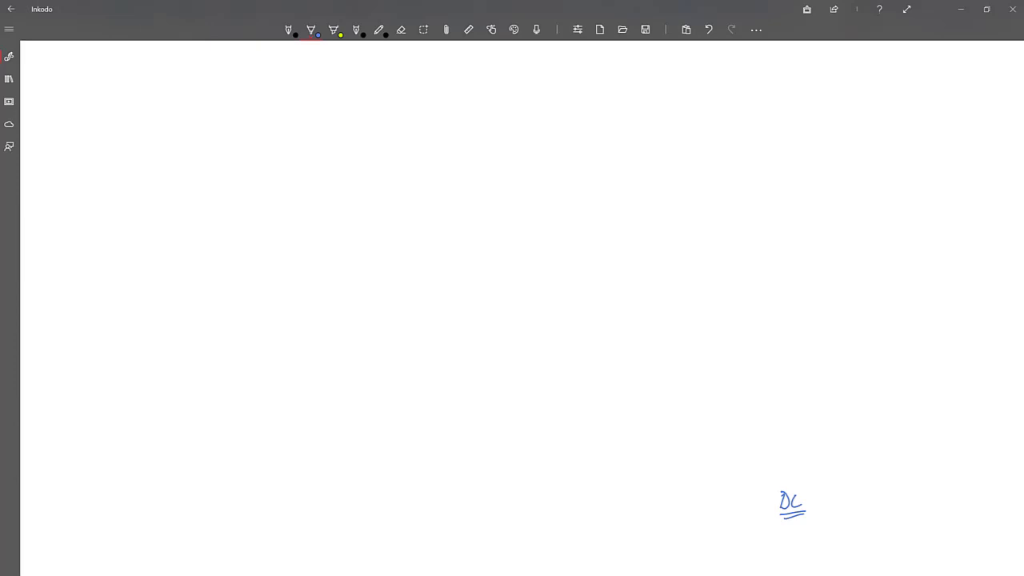
Draw a blue cloud above the DC label and write "IP Fabric Demo Lab" inside it
mouse_move(786, 295)
left_mouse_down()
mouse_move(731, 325)
mouse_move(737, 392)
mouse_move(805, 391)
mouse_move(880, 336)
mouse_move(824, 285)
mouse_move(783, 295)
mouse_move(760, 326)
left_mouse_up()
mouse_move(766, 315)
left_mouse_down()
mouse_move(766, 327)
mouse_move(775, 307)
left_mouse_up()
mouse_move(778, 313)
left_mouse_down()
mouse_move(778, 325)
mouse_move(792, 305)
mouse_move(794, 322)
mouse_move(818, 323)
left_mouse_up()
left_click_drag(826, 316, 823, 324)
left_click_drag(761, 346, 759, 357)
mouse_move(761, 347)
left_mouse_down()
mouse_move(757, 363)
mouse_move(770, 343)
left_mouse_up()
left_click_drag(773, 356, 826, 360)
left_click_drag(832, 344, 834, 362)
Draw three blue device boxes beside the demo lab cloud and connect each one to it with a line
left_click_drag(869, 296, 906, 258)
mouse_move(909, 244)
left_mouse_down()
mouse_move(909, 269)
mouse_move(935, 239)
left_mouse_up()
left_click_drag(912, 270, 930, 272)
mouse_move(880, 337)
left_mouse_down()
mouse_move(922, 332)
mouse_move(918, 346)
left_mouse_up()
mouse_move(920, 320)
left_mouse_down()
mouse_move(948, 319)
mouse_move(946, 350)
left_mouse_up()
left_click_drag(919, 349, 945, 350)
mouse_move(866, 376)
left_mouse_down()
mouse_move(913, 396)
mouse_move(909, 415)
mouse_move(938, 393)
left_mouse_up()
Write "500+ devices" in blue beneath the three device boxes
mouse_move(908, 416)
left_mouse_down()
mouse_move(942, 416)
mouse_move(900, 436)
left_mouse_up()
left_click_drag(898, 437, 892, 454)
left_click_drag(906, 446, 932, 451)
mouse_move(928, 446)
left_mouse_down()
mouse_move(908, 477)
mouse_move(929, 478)
left_mouse_up()
left_click_drag(934, 474, 940, 473)
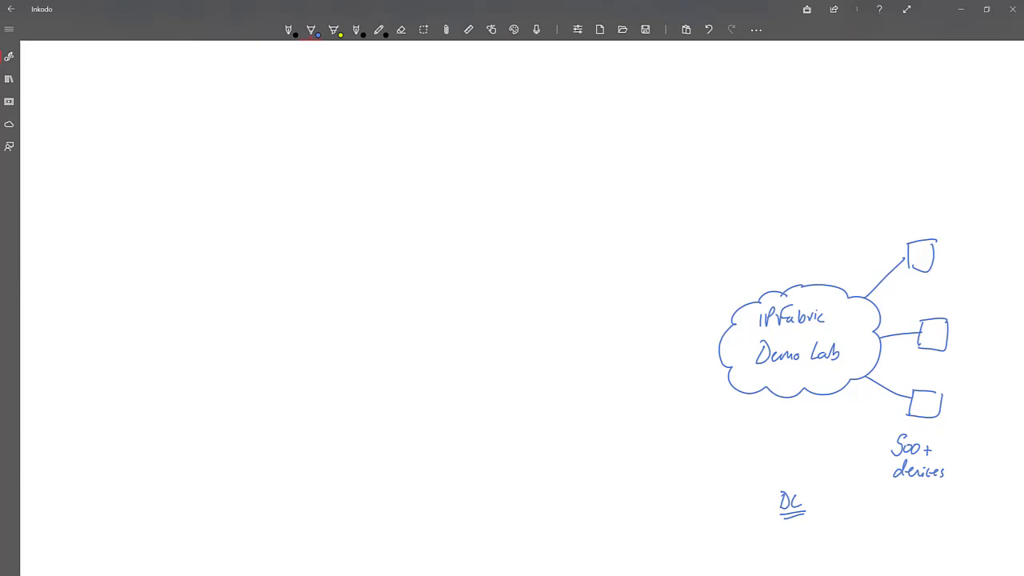
Attach a blue gateway symbol to the demo lab cloud and link it to a red cloud labelled "Internet" with a red line on its far side
mouse_move(720, 341)
left_mouse_down()
mouse_move(675, 329)
mouse_move(669, 349)
mouse_move(681, 341)
left_mouse_up()
left_click(311, 30)
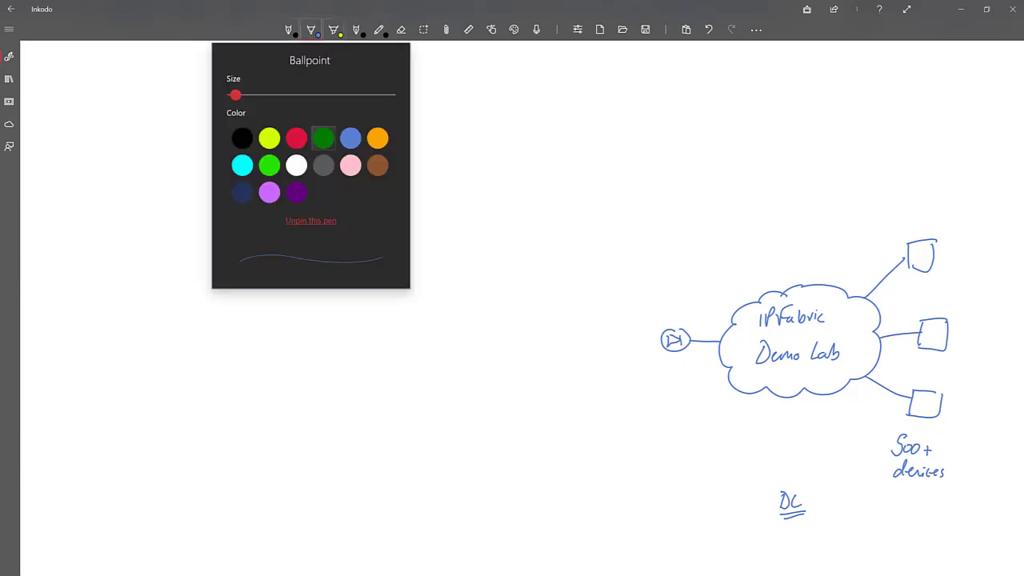
left_click(296, 138)
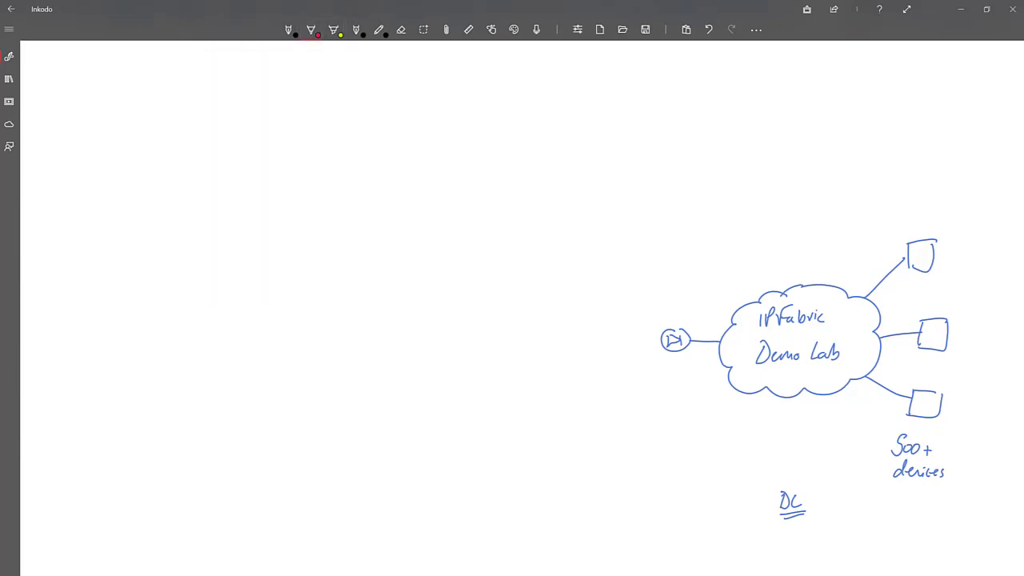
mouse_move(563, 295)
left_mouse_down()
mouse_move(461, 276)
mouse_move(432, 369)
mouse_move(537, 397)
mouse_move(596, 338)
mouse_move(554, 298)
left_mouse_up()
mouse_move(476, 312)
left_mouse_down()
mouse_move(485, 336)
mouse_move(499, 316)
mouse_move(532, 340)
mouse_move(542, 318)
mouse_move(548, 336)
mouse_move(669, 342)
left_mouse_up()
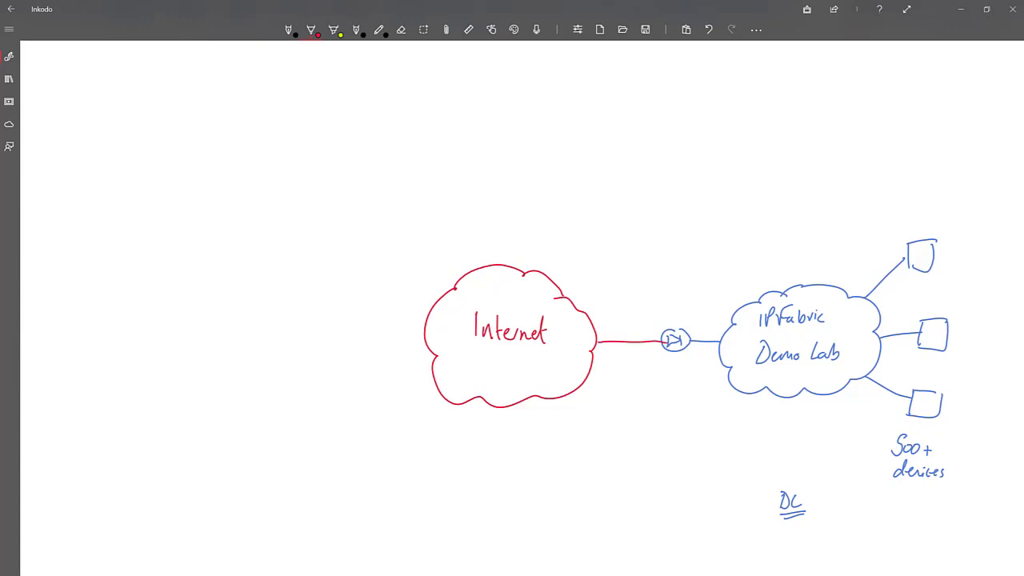
left_click_drag(421, 334, 372, 337)
Draw a green router on the Internet cloud's free link, followed by a network segment, a box labelled "Ubuntu" and a second segment
left_click(311, 29)
left_click(323, 138)
mouse_move(357, 326)
left_mouse_down()
mouse_move(347, 352)
mouse_move(370, 353)
mouse_move(305, 333)
left_mouse_up()
left_click_drag(301, 247, 297, 425)
mouse_move(298, 313)
left_mouse_down()
mouse_move(267, 312)
mouse_move(267, 338)
left_mouse_up()
mouse_move(263, 290)
left_mouse_down()
mouse_move(214, 291)
mouse_move(258, 339)
left_mouse_up()
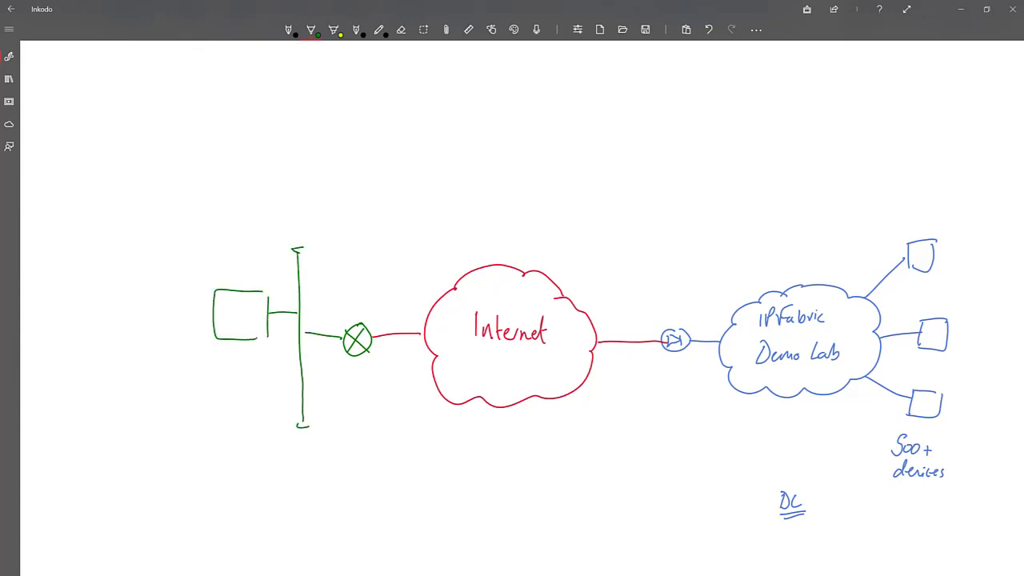
mouse_move(223, 299)
left_mouse_down()
mouse_move(263, 316)
mouse_move(192, 317)
left_mouse_up()
left_click_drag(191, 246, 195, 408)
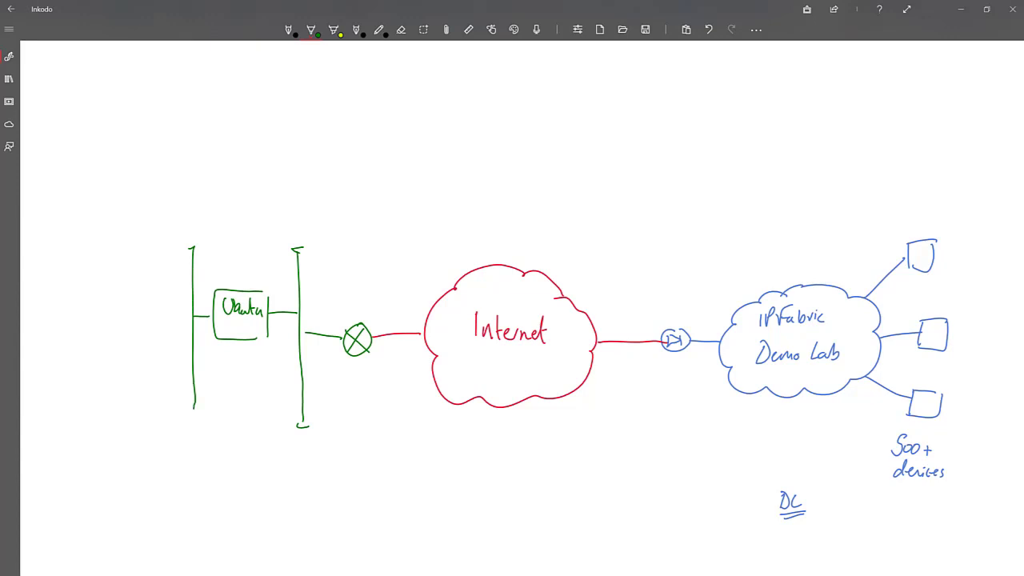
Draw a green box connected to the outer network segment and label it "IP Fabric VM"
left_click_drag(191, 334, 150, 335)
mouse_move(147, 282)
left_mouse_down()
mouse_move(144, 373)
mouse_move(59, 290)
mouse_move(110, 384)
mouse_move(145, 378)
left_mouse_up()
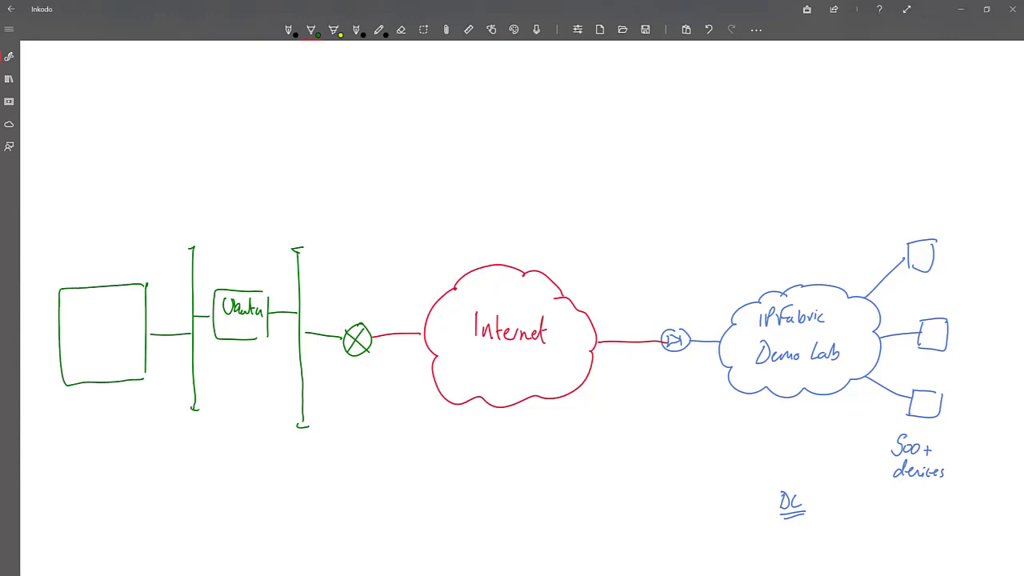
left_click_drag(75, 301, 76, 314)
mouse_move(81, 314)
left_mouse_down()
mouse_move(102, 293)
mouse_move(103, 313)
left_mouse_up()
mouse_move(105, 295)
left_mouse_down()
mouse_move(106, 315)
mouse_move(120, 307)
mouse_move(124, 315)
left_mouse_up()
left_click(114, 313)
mouse_move(130, 308)
left_mouse_down()
mouse_move(100, 336)
mouse_move(116, 337)
mouse_move(121, 361)
left_mouse_up()
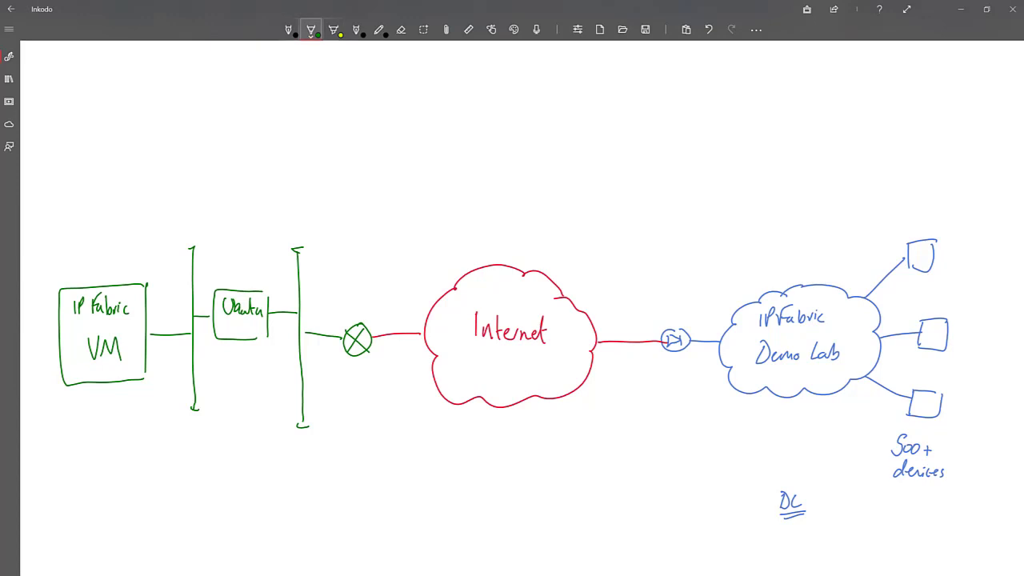
Draw an orange dashed line from the Ubuntu box to the lab gateway and label it "VPN tunnel"
left_click(312, 30)
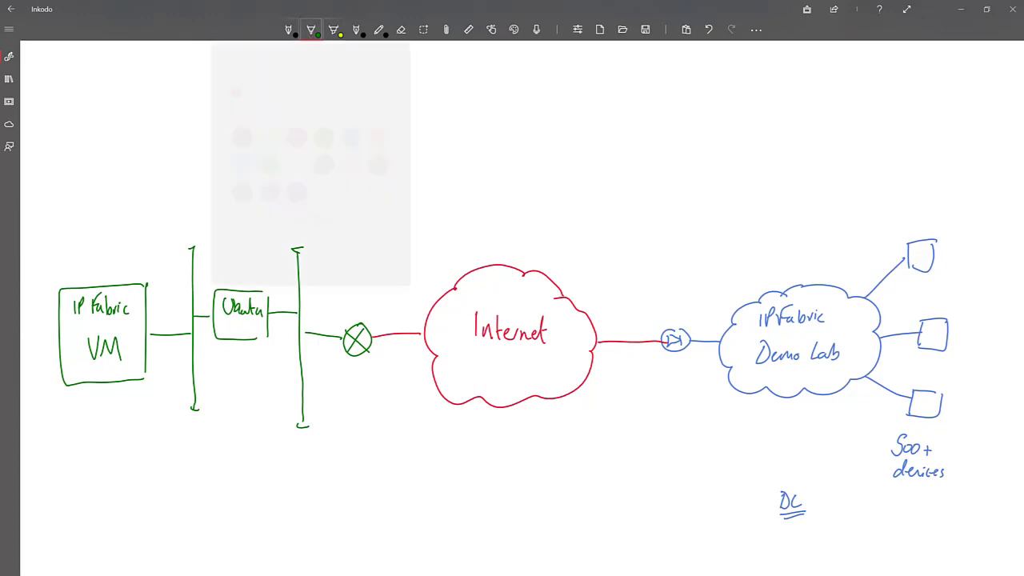
left_click(378, 137)
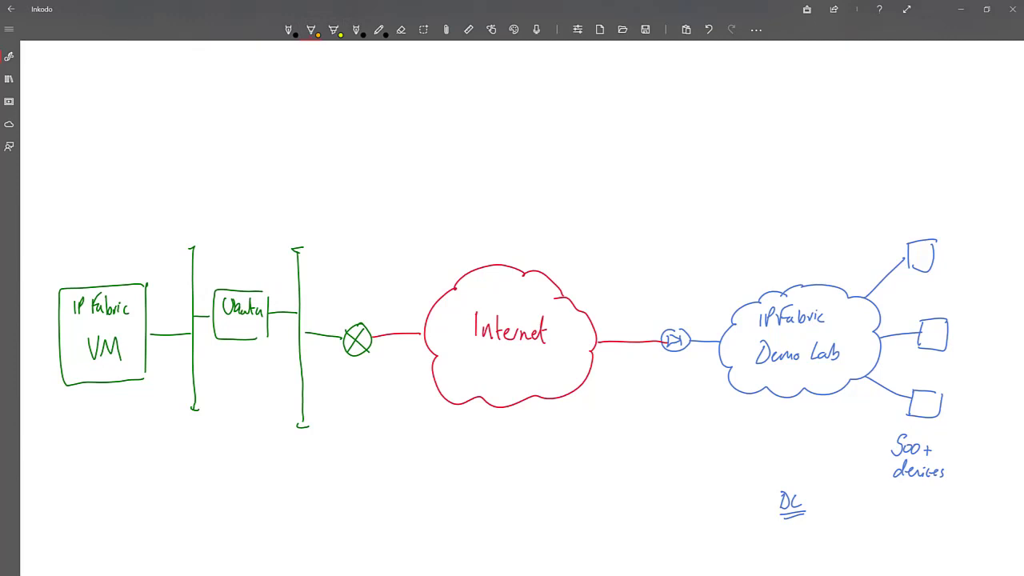
left_click_drag(275, 296, 413, 293)
left_click_drag(438, 297, 646, 317)
left_click_drag(653, 323, 669, 330)
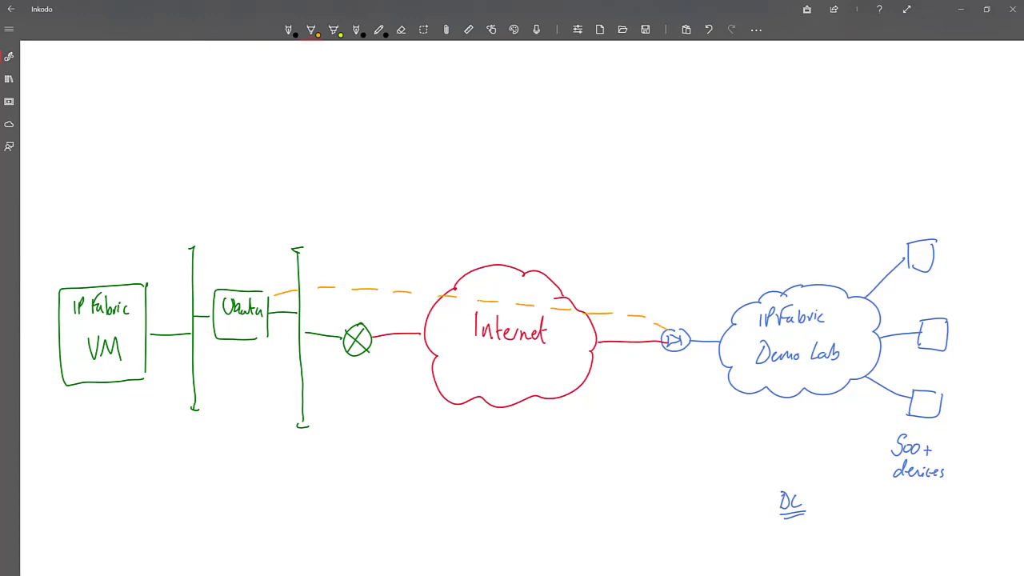
mouse_move(322, 258)
left_mouse_down()
mouse_move(327, 276)
mouse_move(330, 254)
mouse_move(333, 263)
left_mouse_up()
mouse_move(338, 272)
left_mouse_down()
mouse_move(353, 261)
mouse_move(369, 275)
left_mouse_up()
left_click_drag(364, 264, 413, 276)
left_click_drag(418, 256, 419, 277)
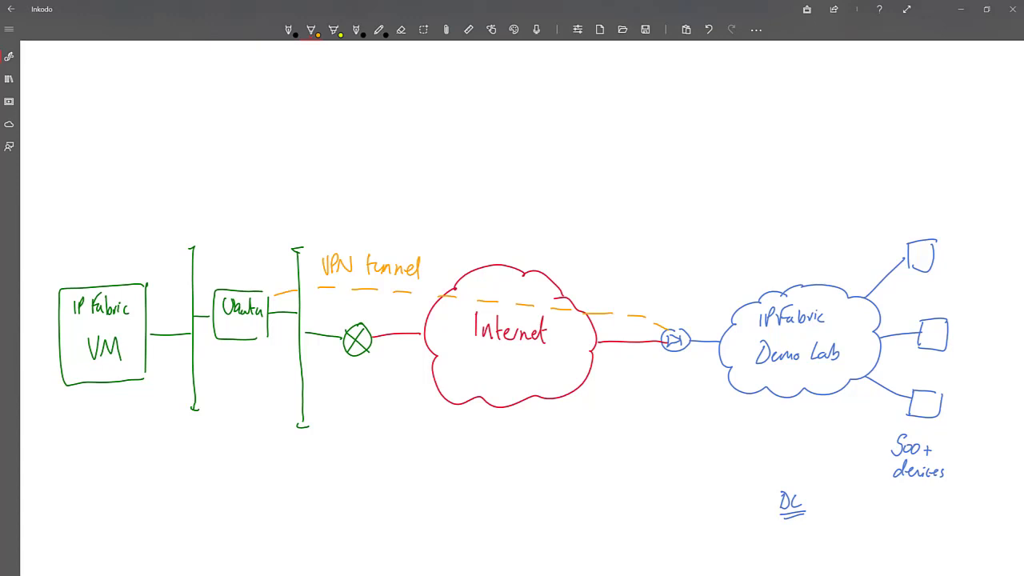
Draw bright green connection lines from the IP Fabric VM across the diagram to the demo lab devices
left_click(312, 29)
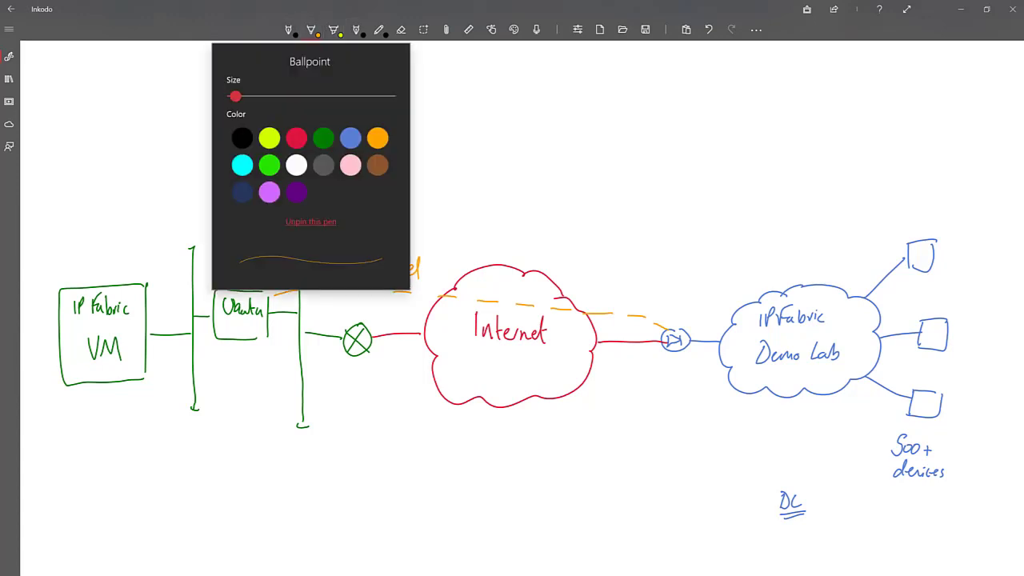
left_click(269, 138)
left_click(269, 165)
left_click(160, 167)
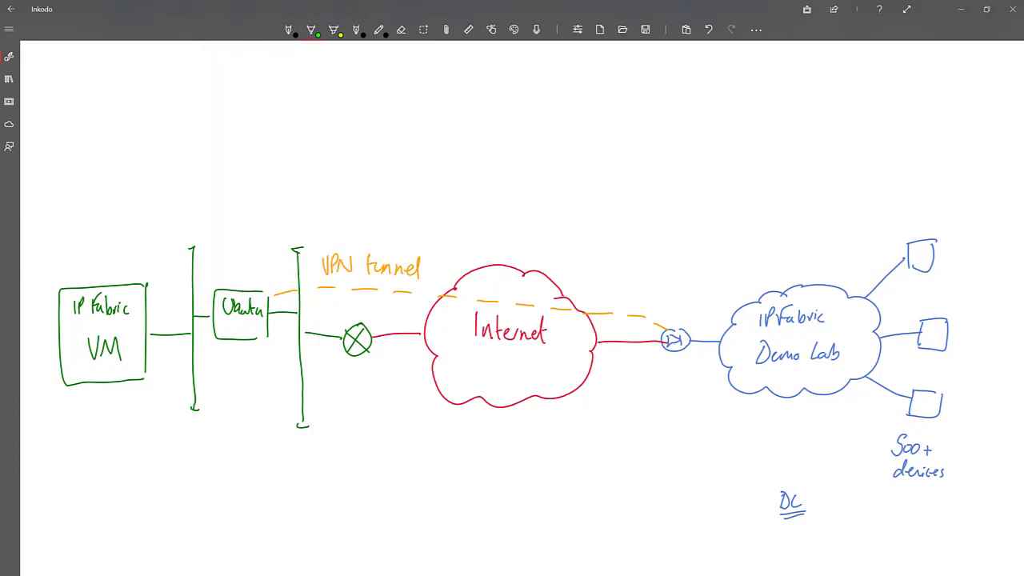
mouse_move(148, 294)
left_mouse_down()
mouse_move(347, 246)
mouse_move(544, 279)
mouse_move(699, 280)
mouse_move(758, 299)
mouse_move(851, 286)
mouse_move(901, 258)
left_mouse_up()
mouse_move(830, 298)
left_mouse_down()
mouse_move(909, 311)
mouse_move(901, 318)
mouse_move(845, 302)
mouse_move(907, 385)
left_mouse_up()
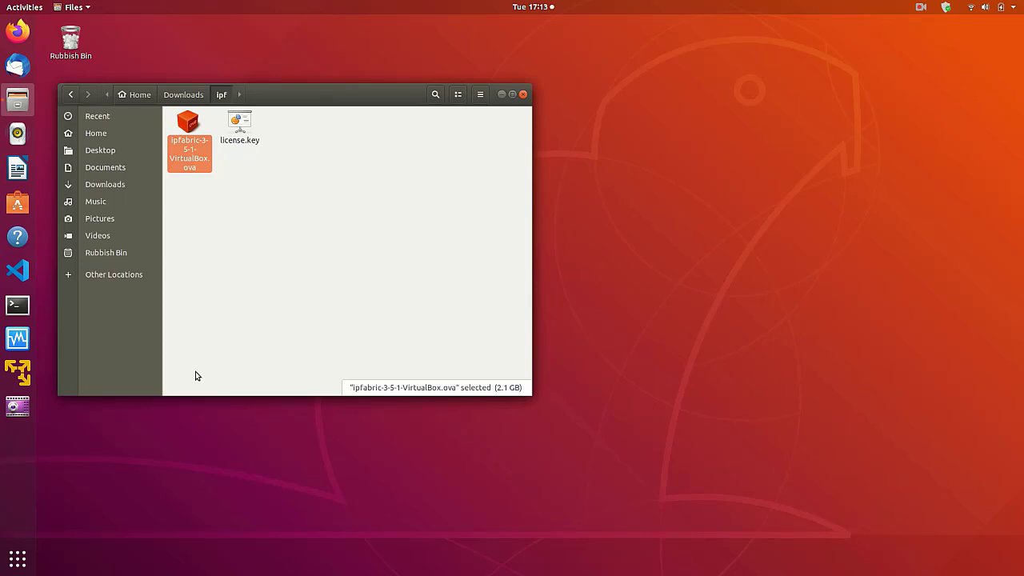
Open ipfabric-3-5-1-VirtualBox.ova with VirtualBox and import the appliance with its default settings
right_click(189, 120)
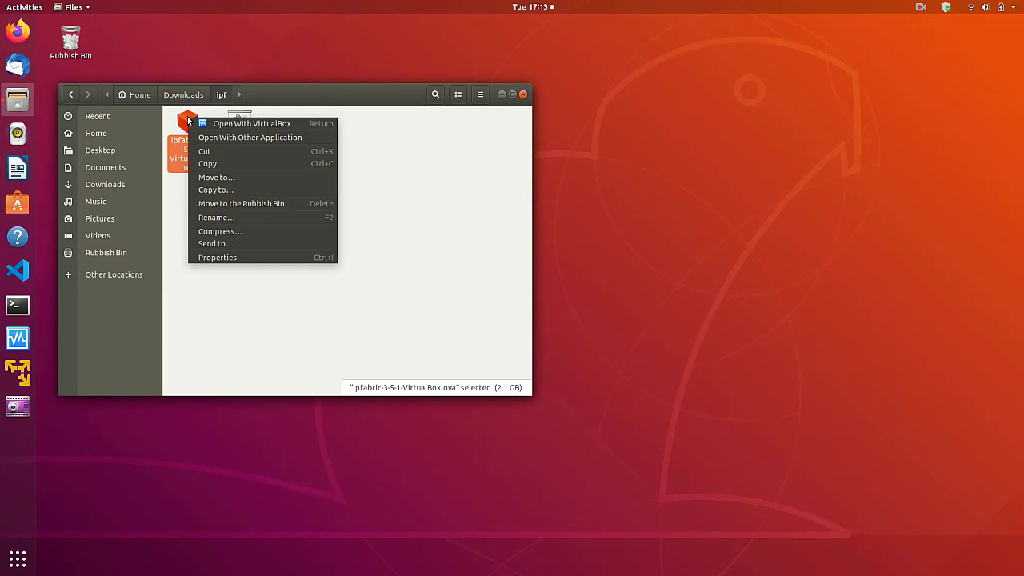
left_click(230, 124)
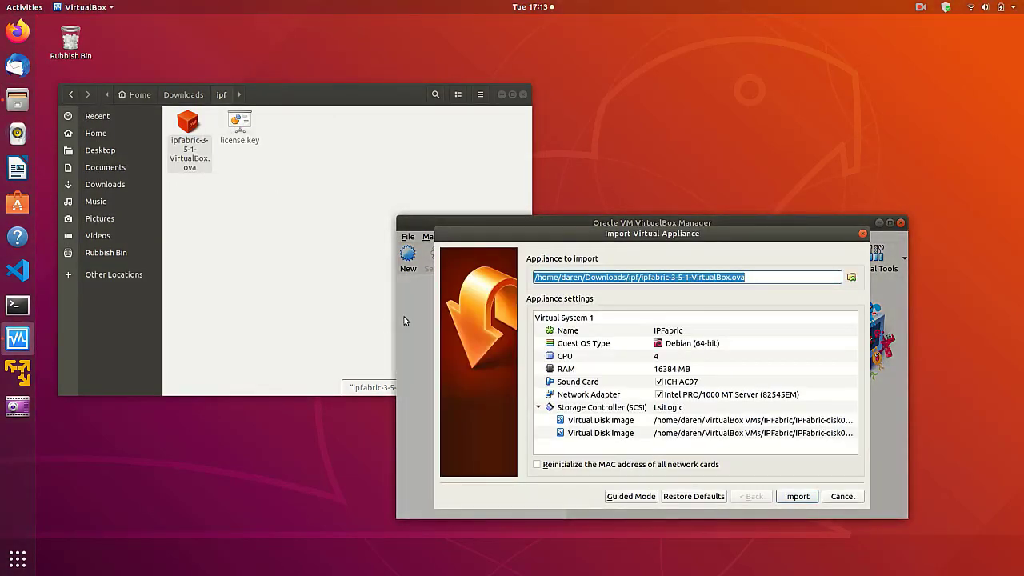
left_click(795, 498)
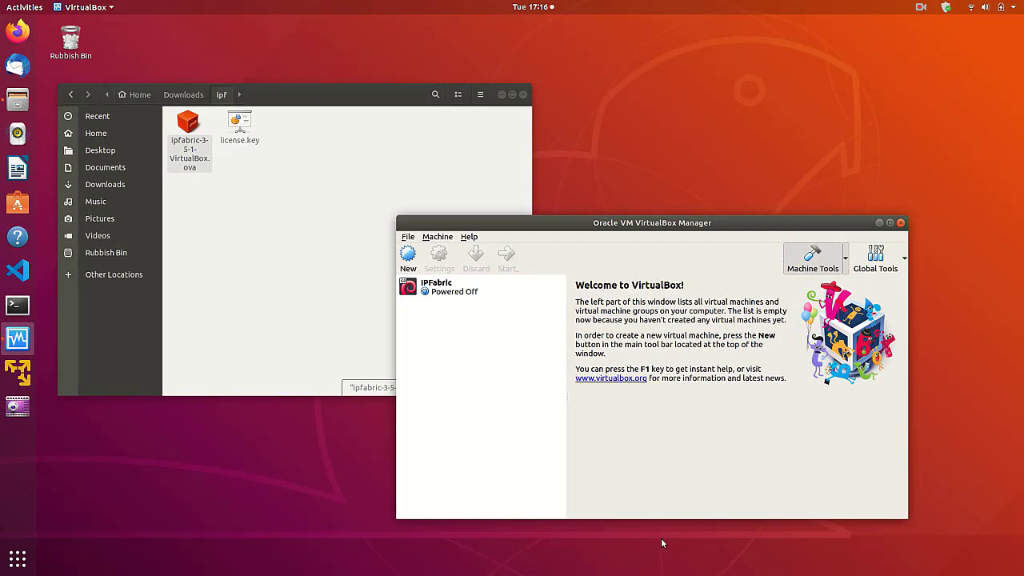
Start the imported IPFabric virtual machine and dismiss the keyboard capture notice
left_click(447, 296)
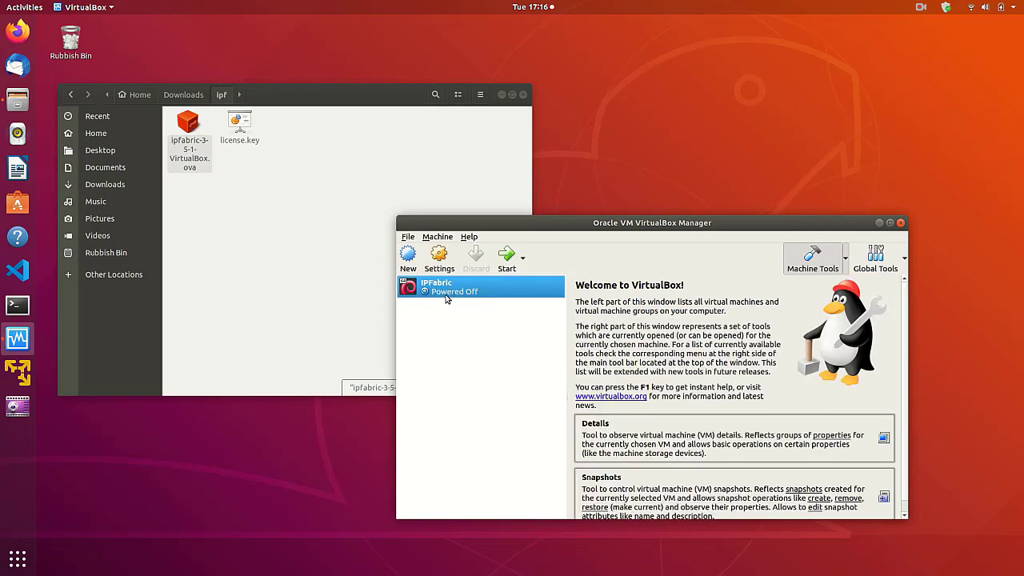
left_click(510, 255)
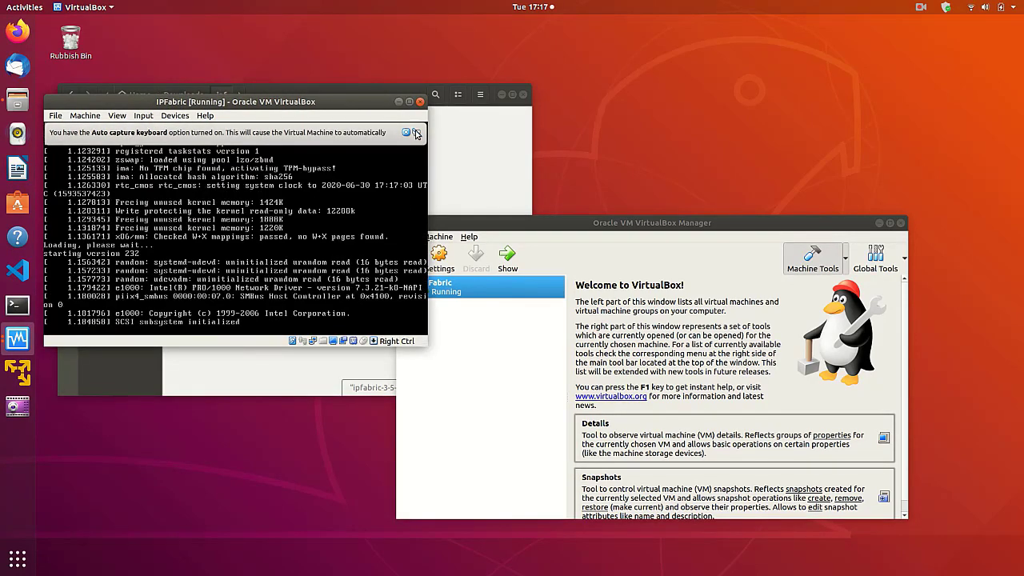
left_click(416, 132)
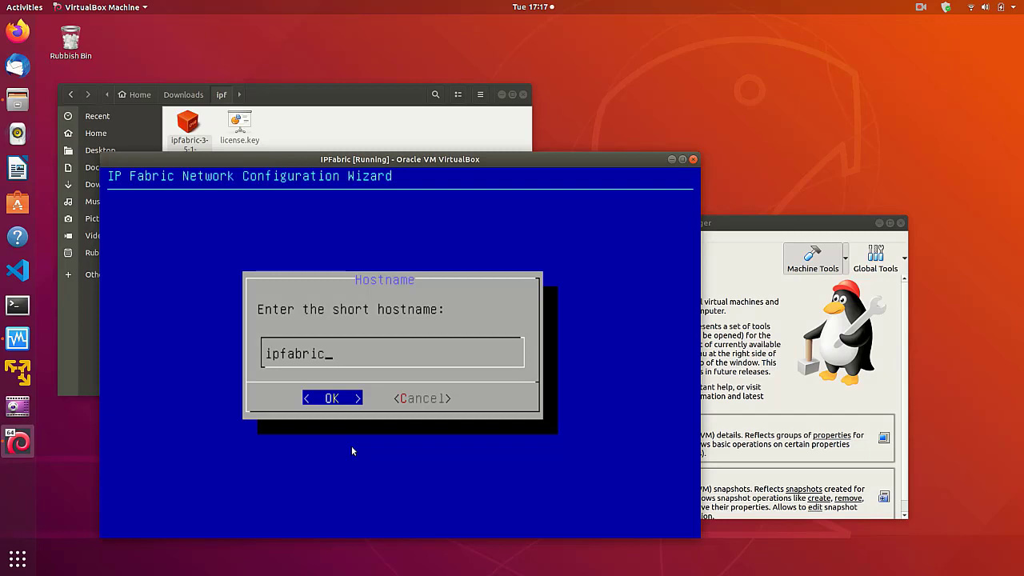
Set the short hostname to ipfabric-demo in the network configuration wizard
key("Return")
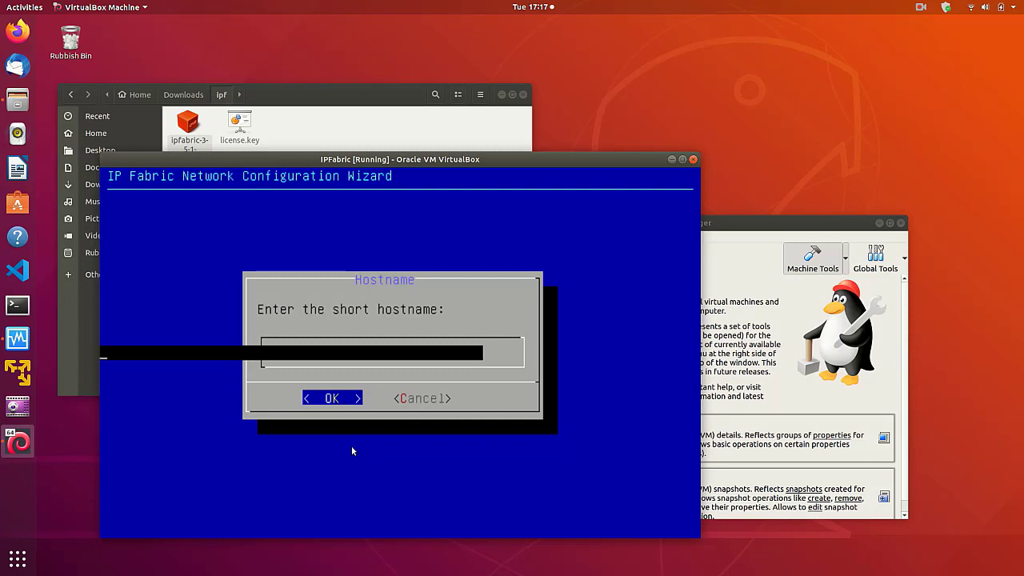
type("ipfabric")
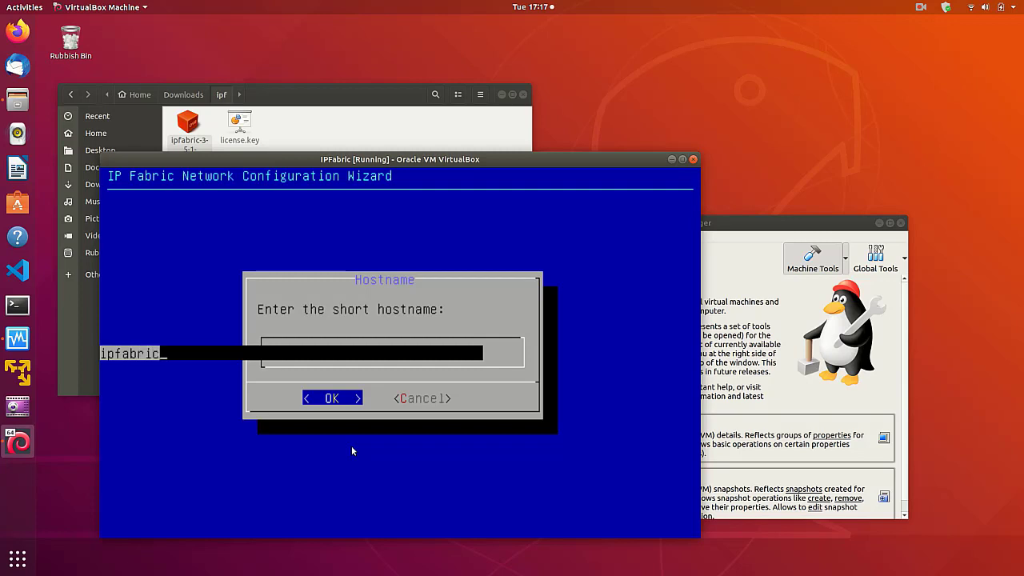
type("-demo")
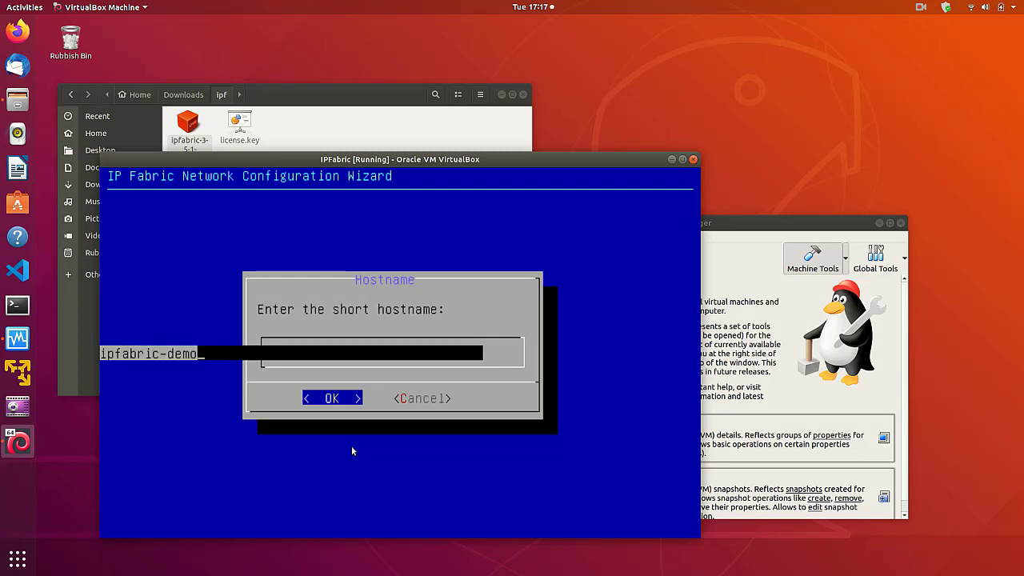
key("Return")
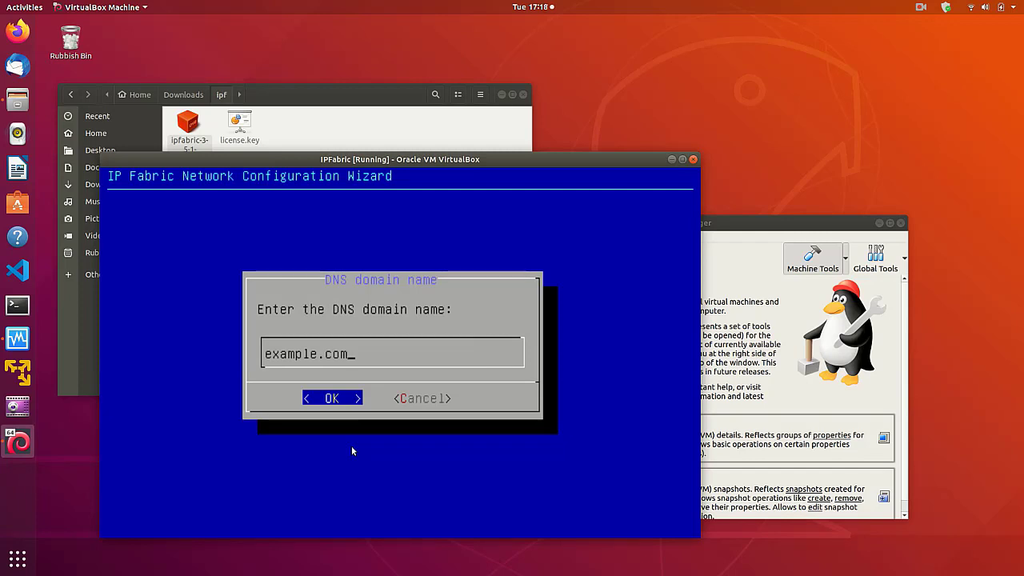
Accept the DNS domain name example.com, use DHCP for the IP address and leave the NTP servers blank
key("Return")
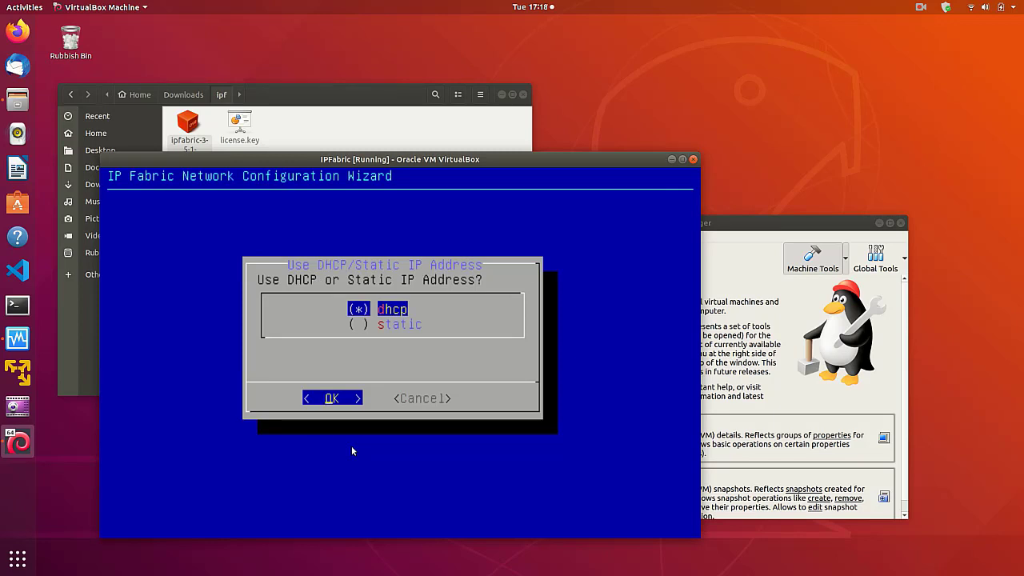
key("Return")
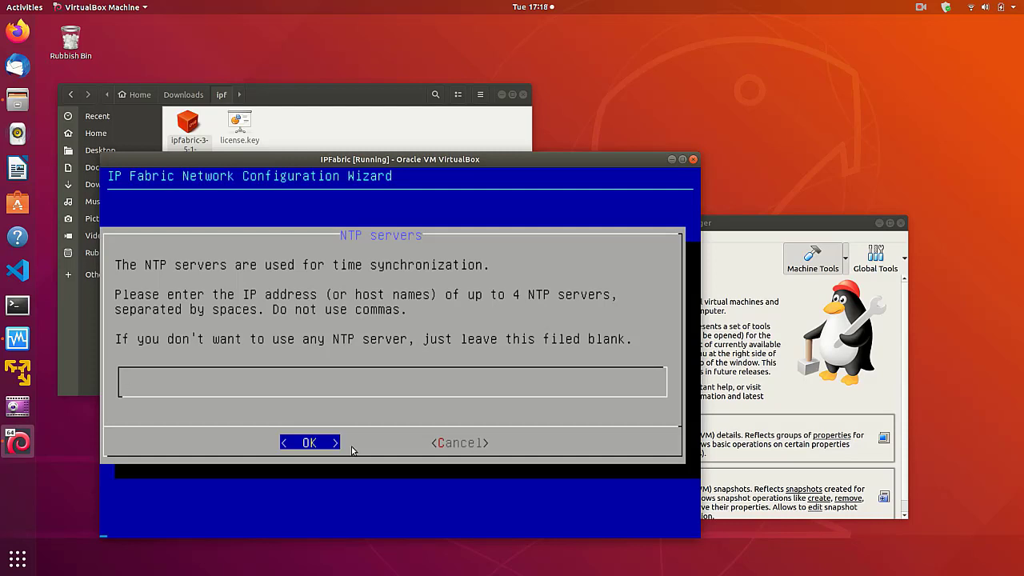
key("Return")
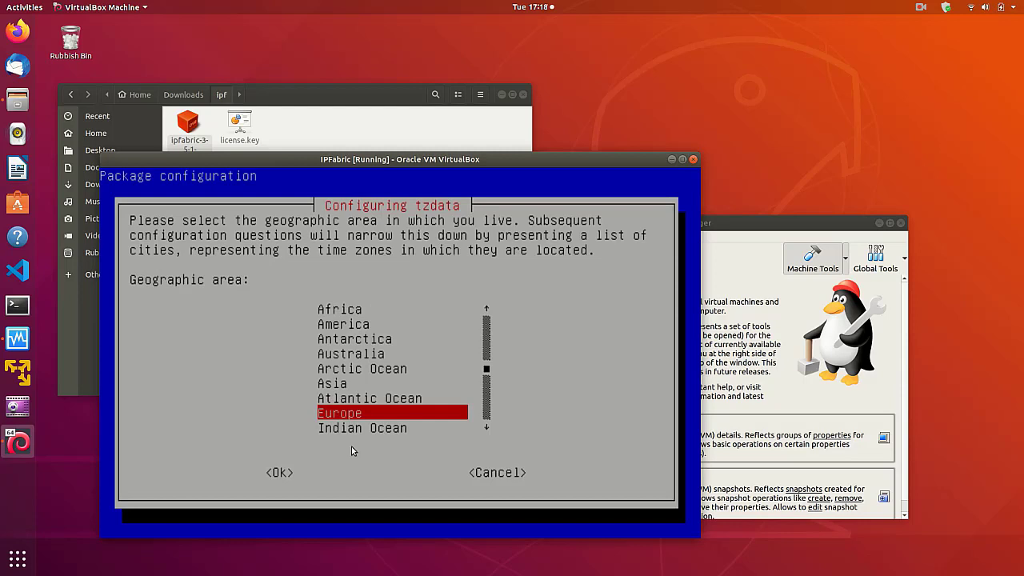
Set the time zone to London in Europe and choose a direct connection to the Internet
key("Return")
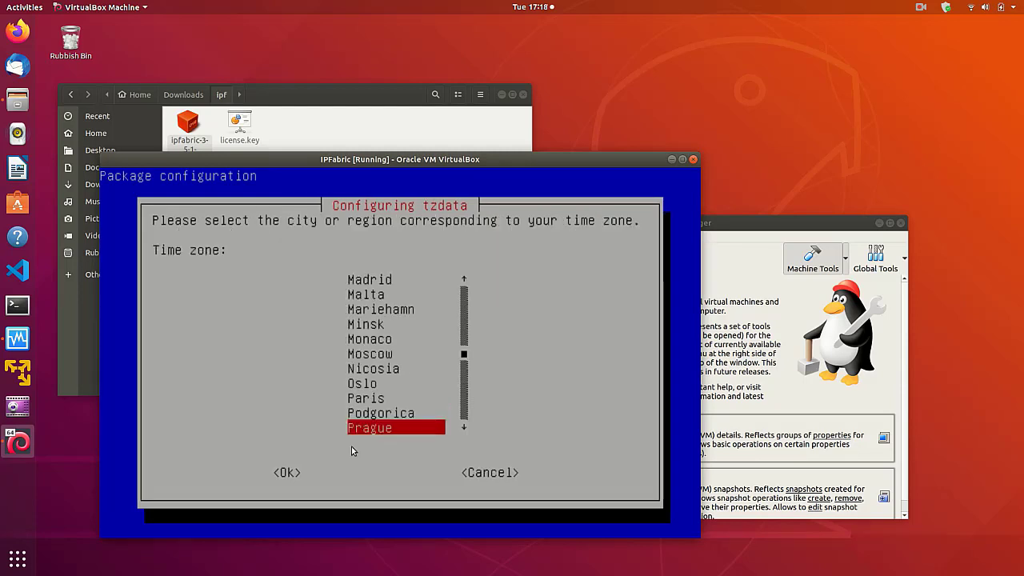
key("Up")
key("Up")
key("Up")
key("Up")
key("Up")
key("Up")
key("Up")
key("Up")
key("Up")
key("Up")
key("Up")
key("Up")
key("Up")
key("Up")
key("Up")
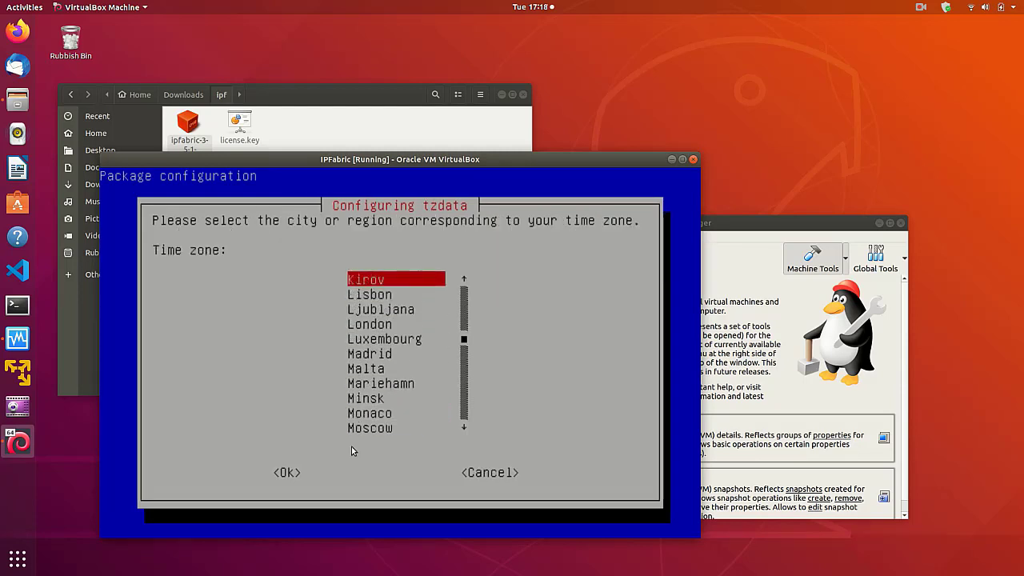
key("Down")
key("Down")
key("Down")
key("Return")
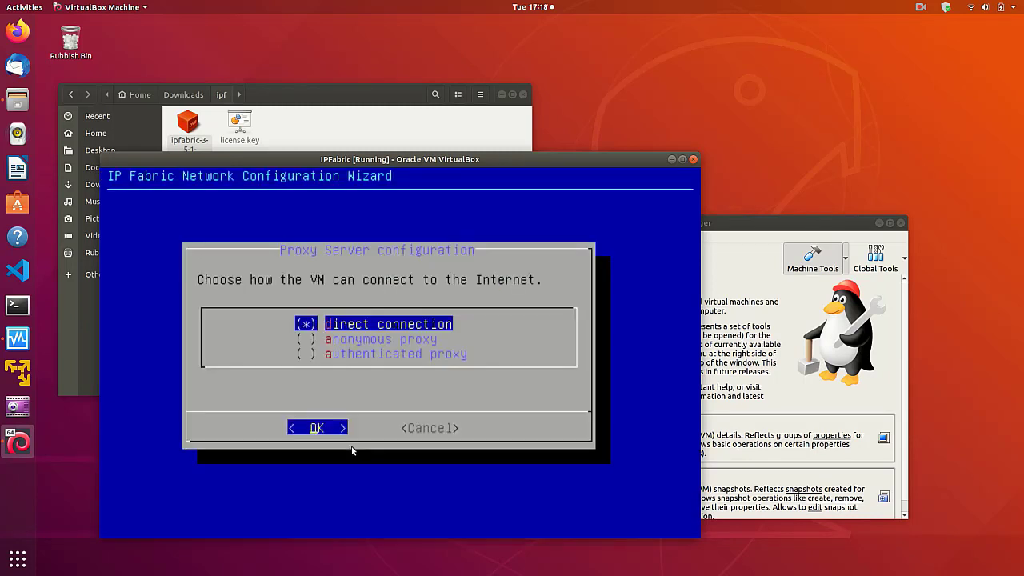
key("Return")
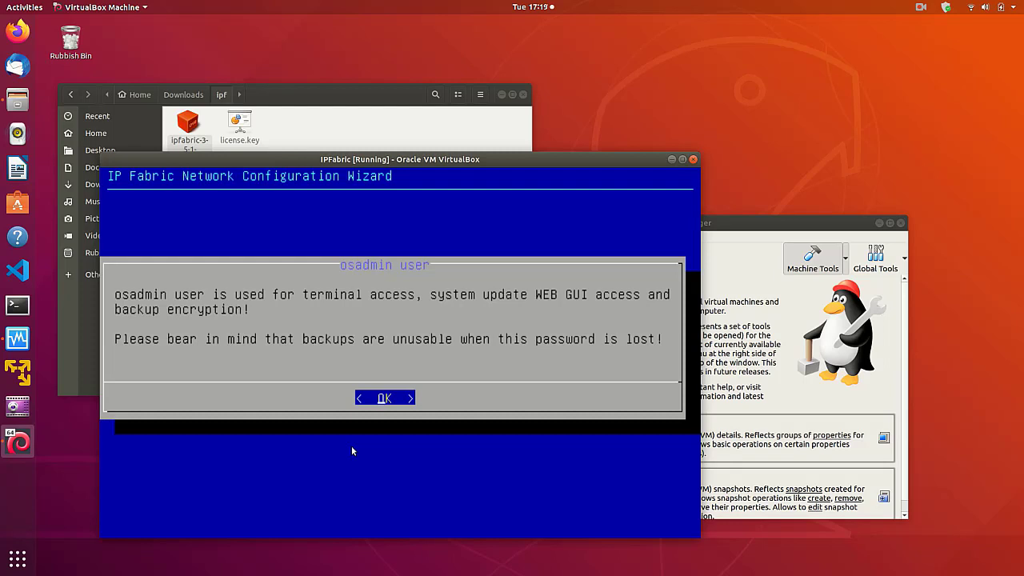
Acknowledge the osadmin user notice, then enter and repeat the osadmin shell user password
key("Return")
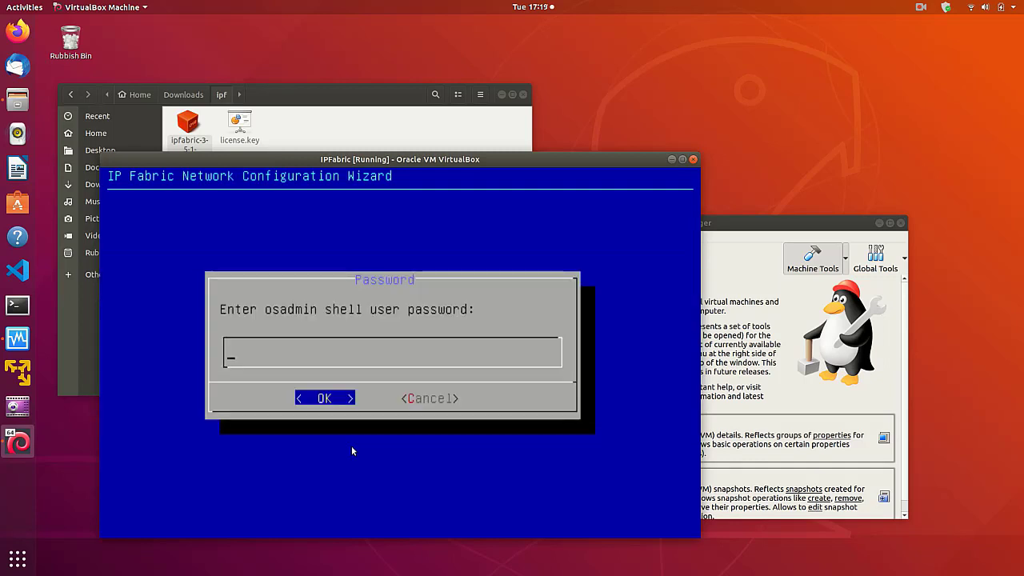
type("********")
key("Return")
type("********")
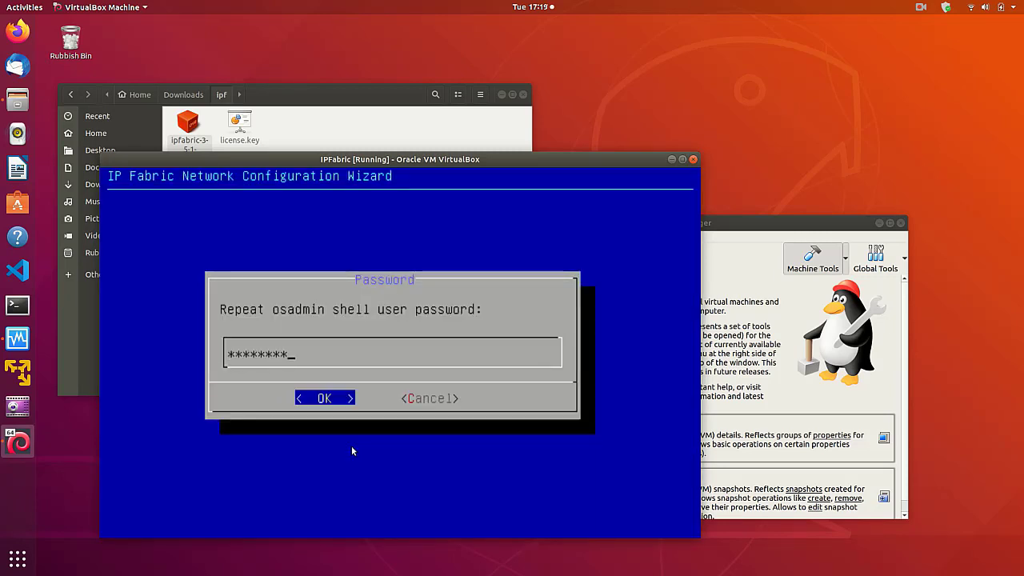
key("Return")
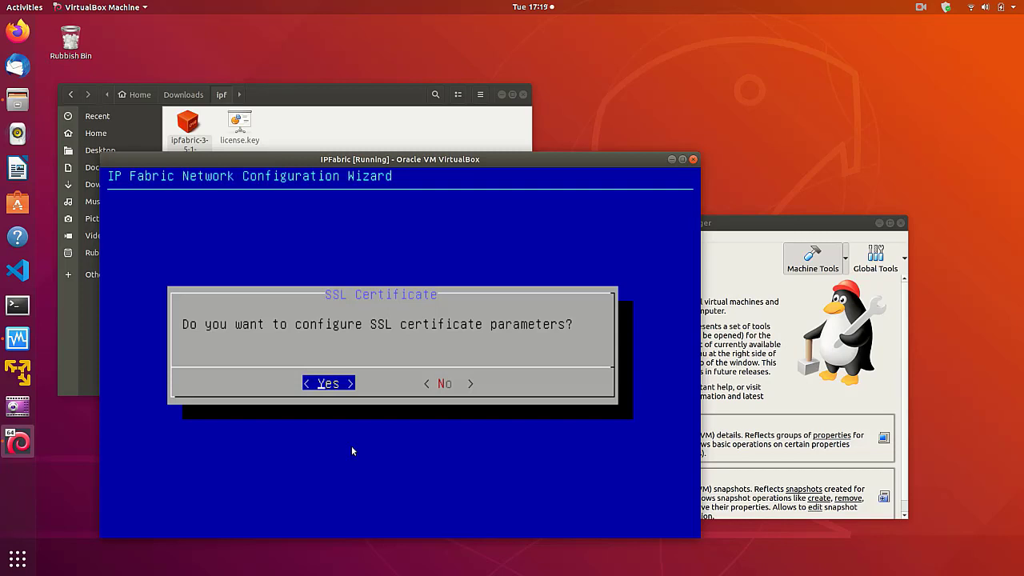
Decline configuring SSL certificate parameters in the network configuration wizard and confirm the system reboot
key("Right")
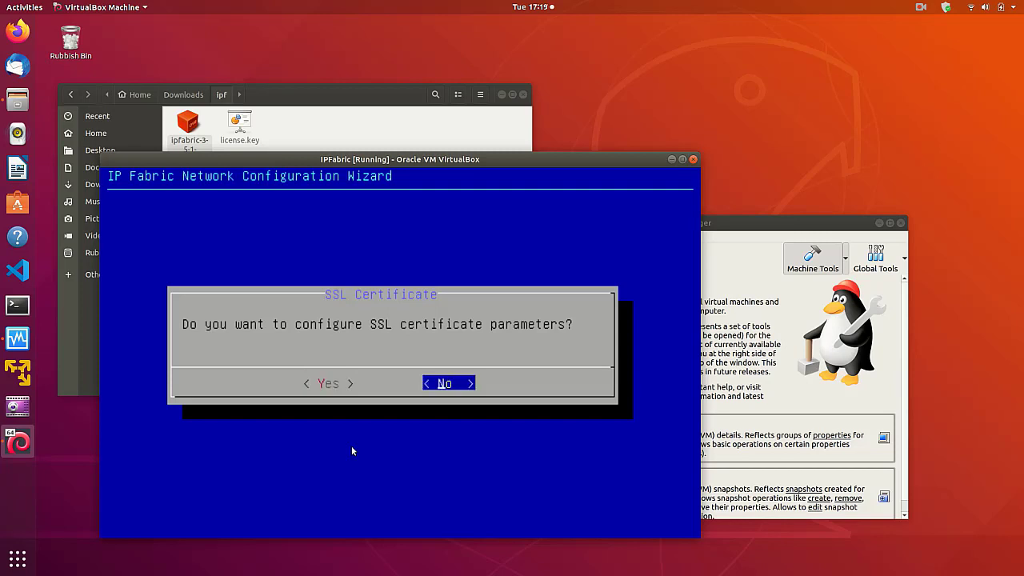
key("Return")
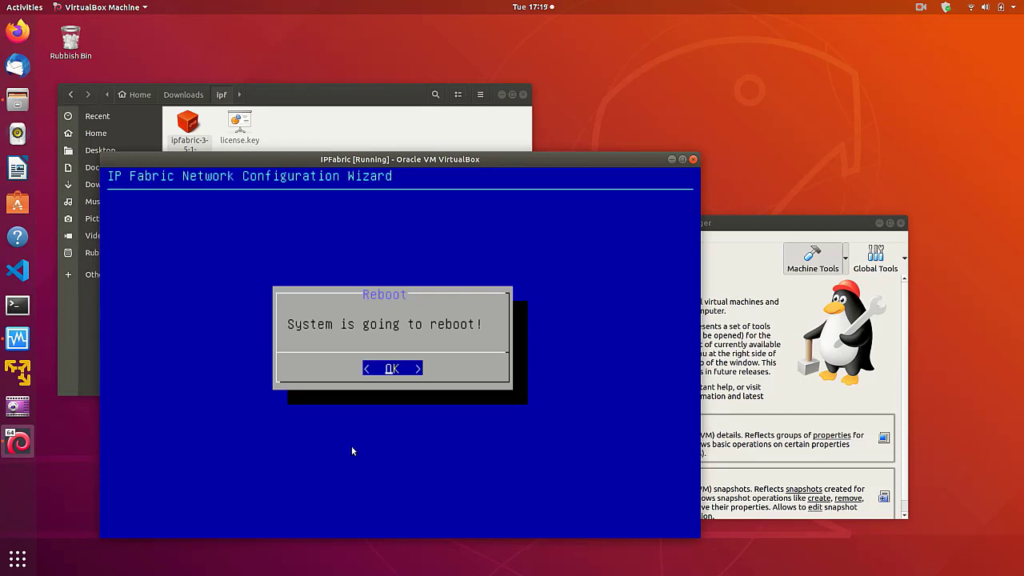
key("Return")
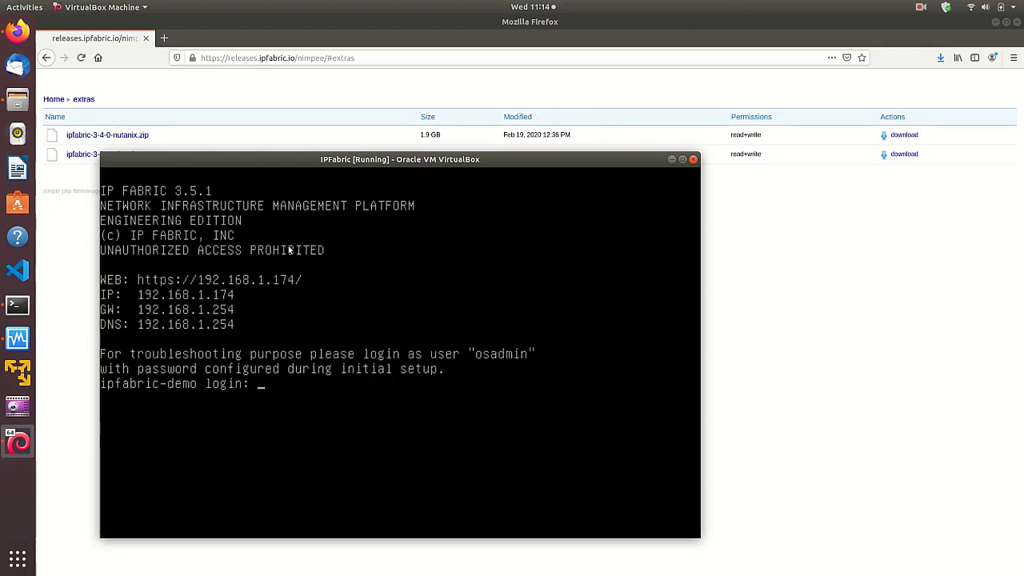
left_click(165, 38)
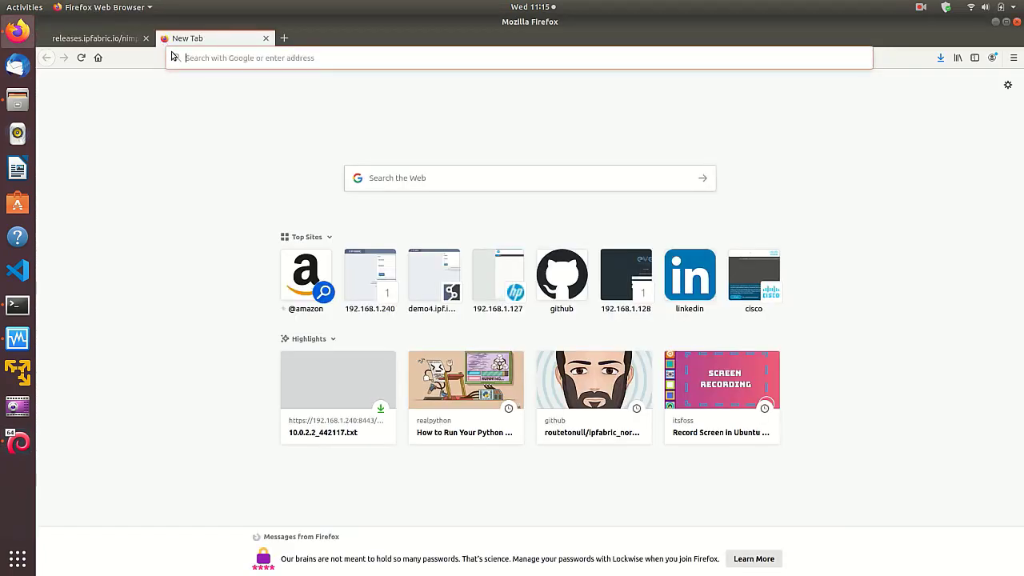
type("http")
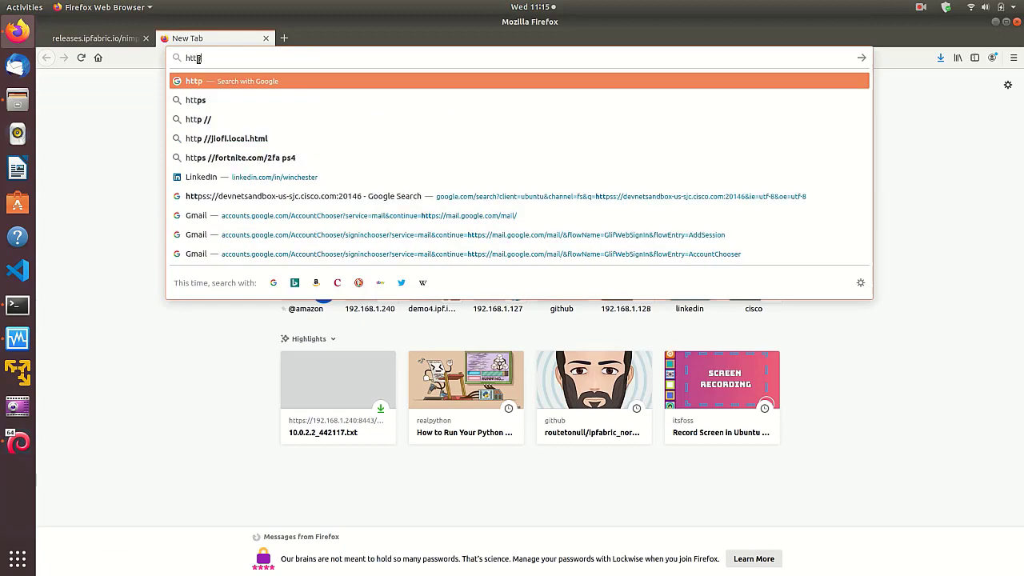
type("s://1")
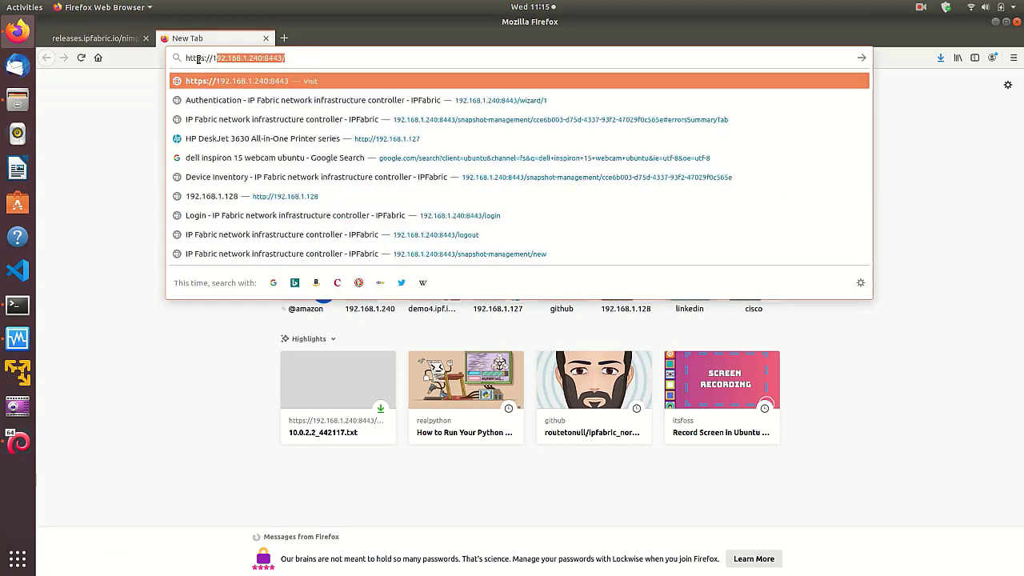
type("92.1")
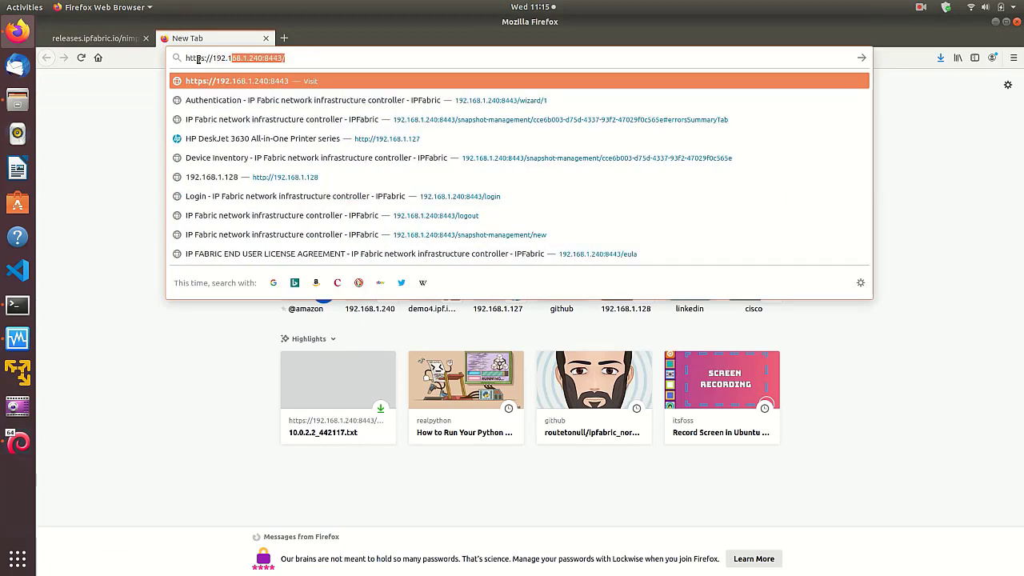
type("68.1.174")
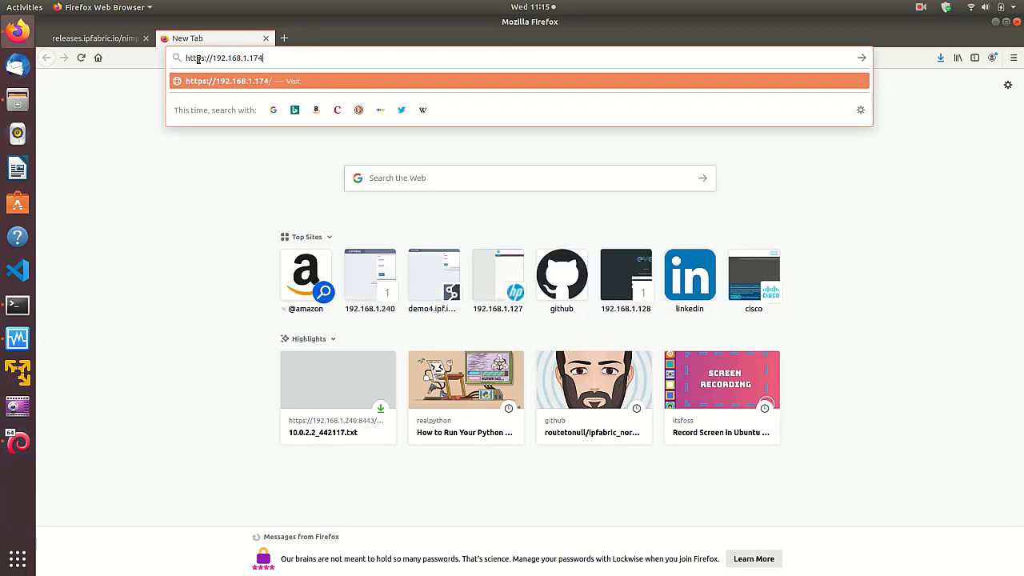
key("Return")
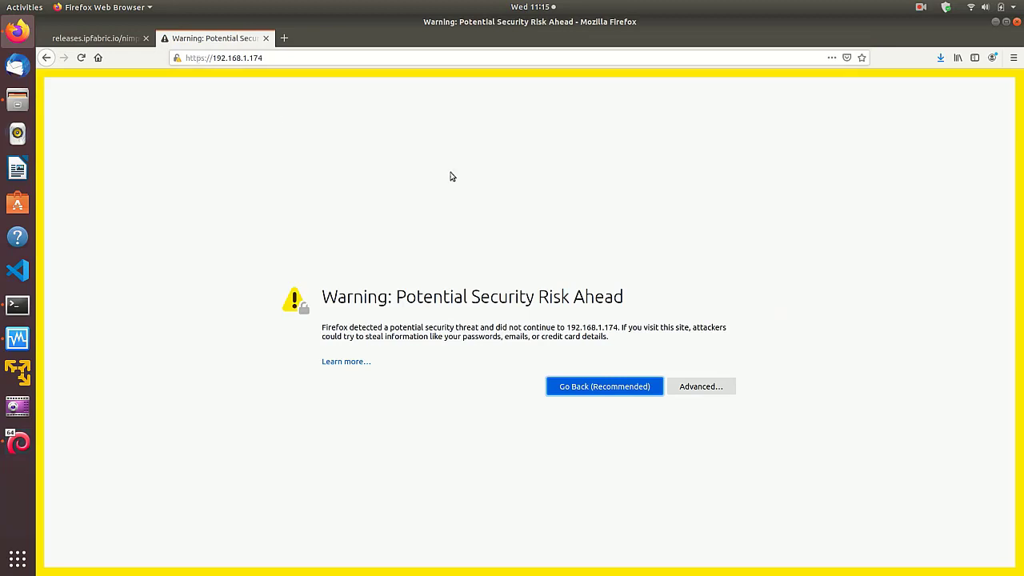
left_click(694, 387)
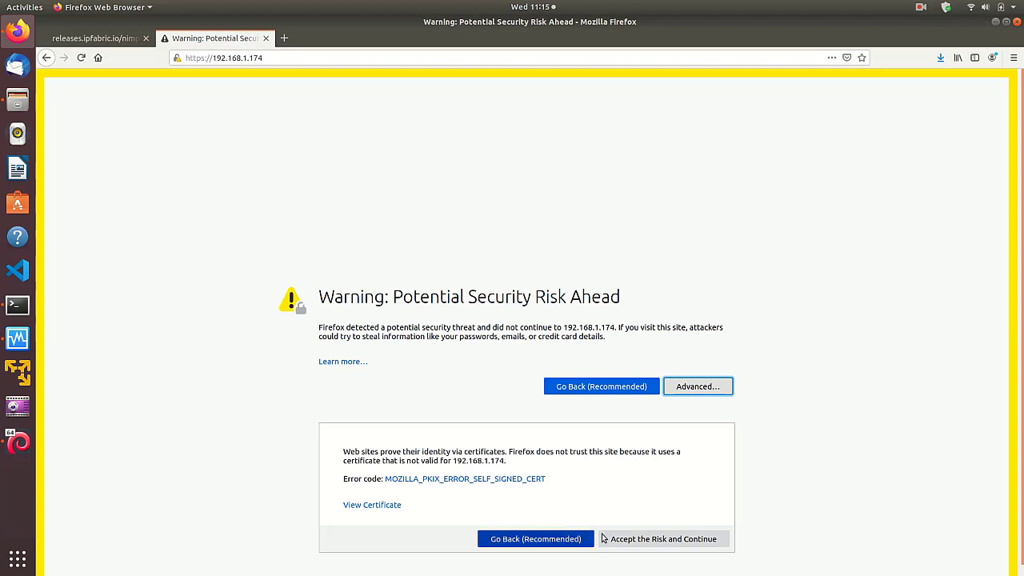
left_click(657, 541)
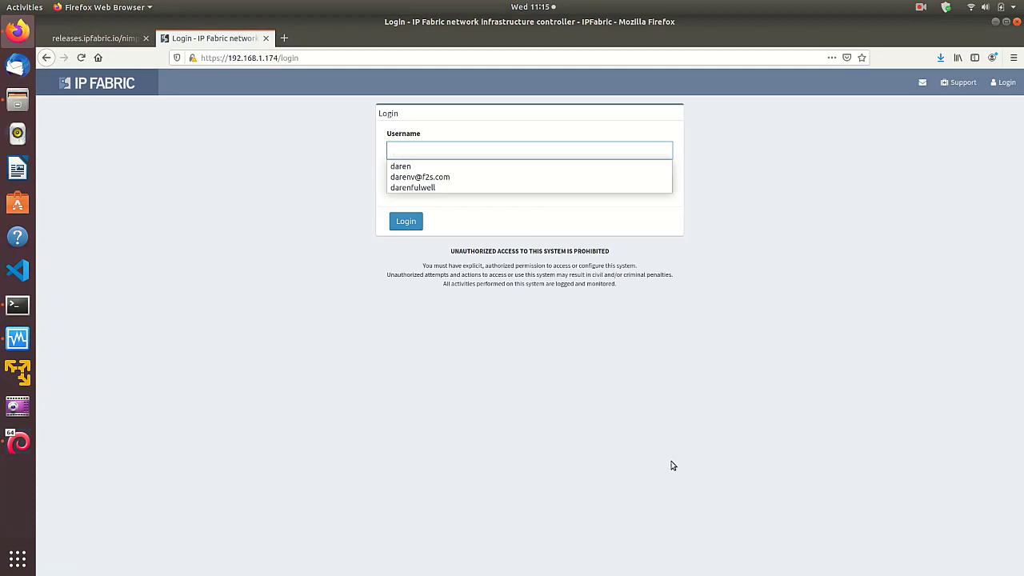
Log in to the IP Fabric web interface as admin with the account password and save the login in the browser
type("admi")
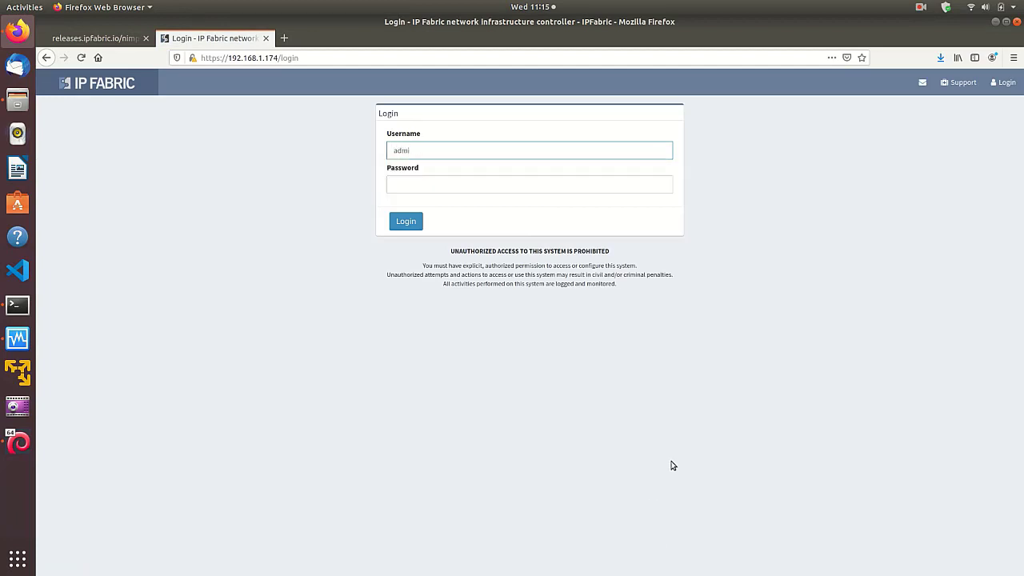
type("••••••")
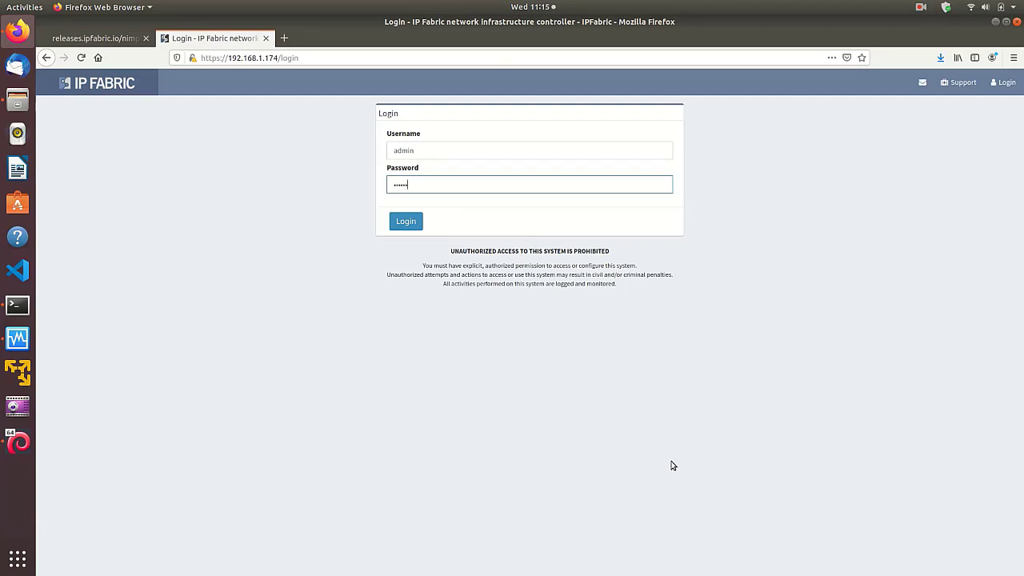
type("•••")
key("Return")
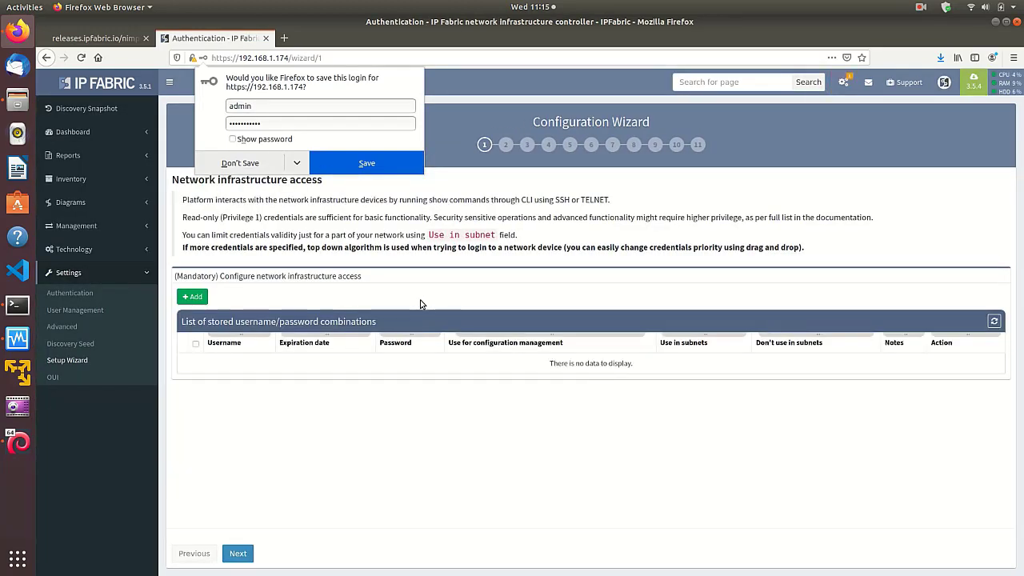
left_click(366, 158)
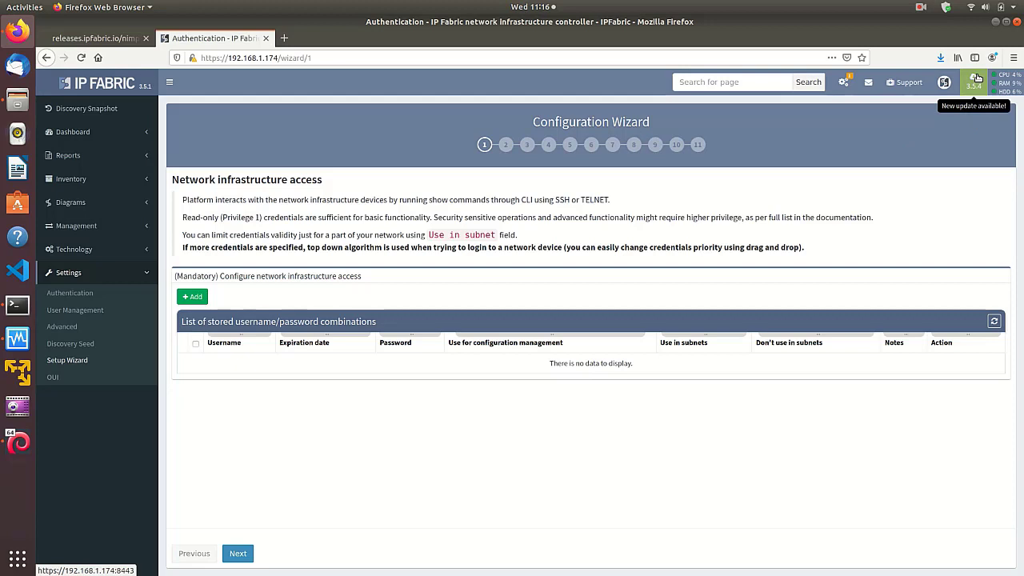
Open the System Administration site from the support options and accept its self-signed certificate risk
left_click(906, 82)
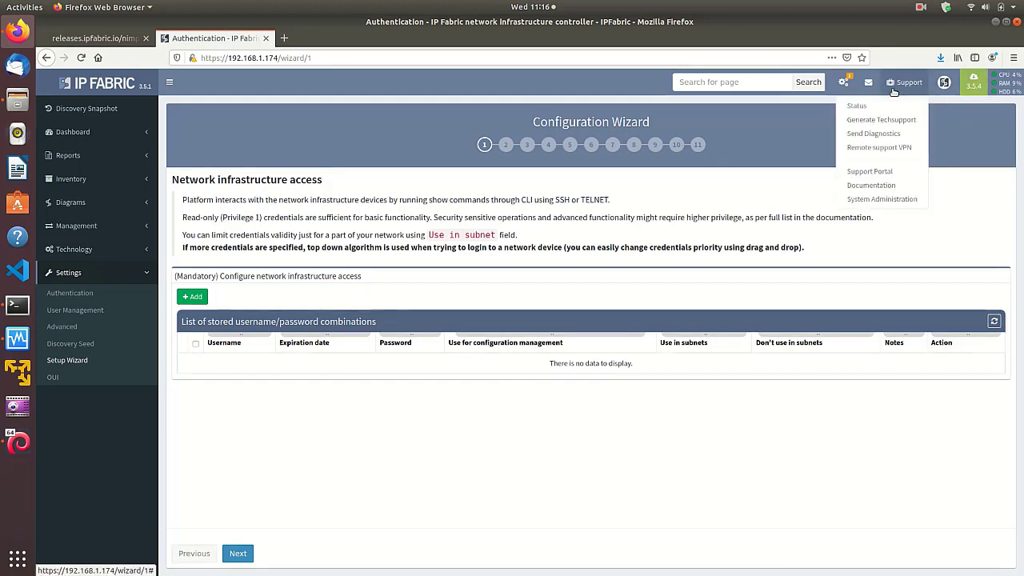
left_click(865, 199)
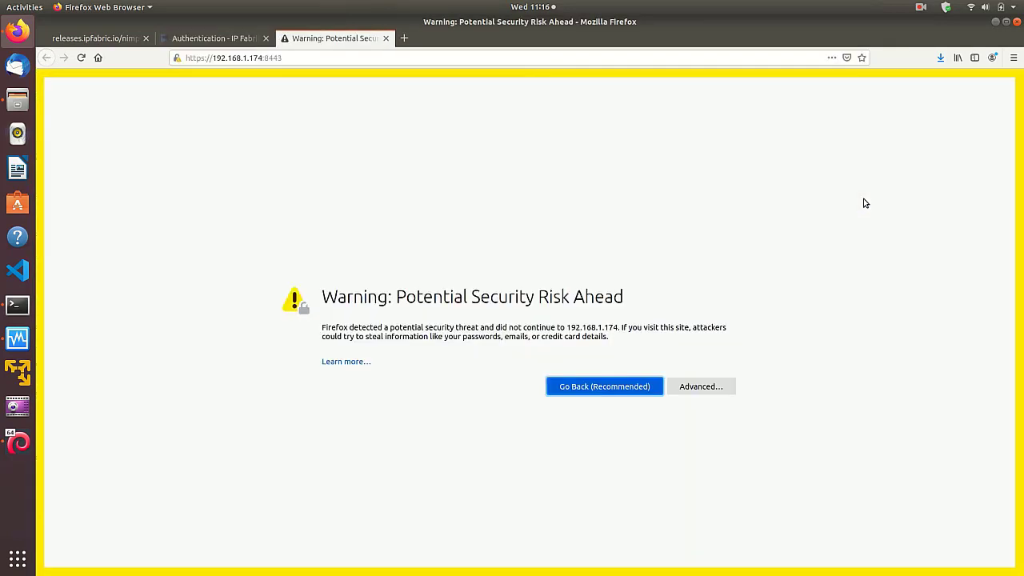
left_click(695, 391)
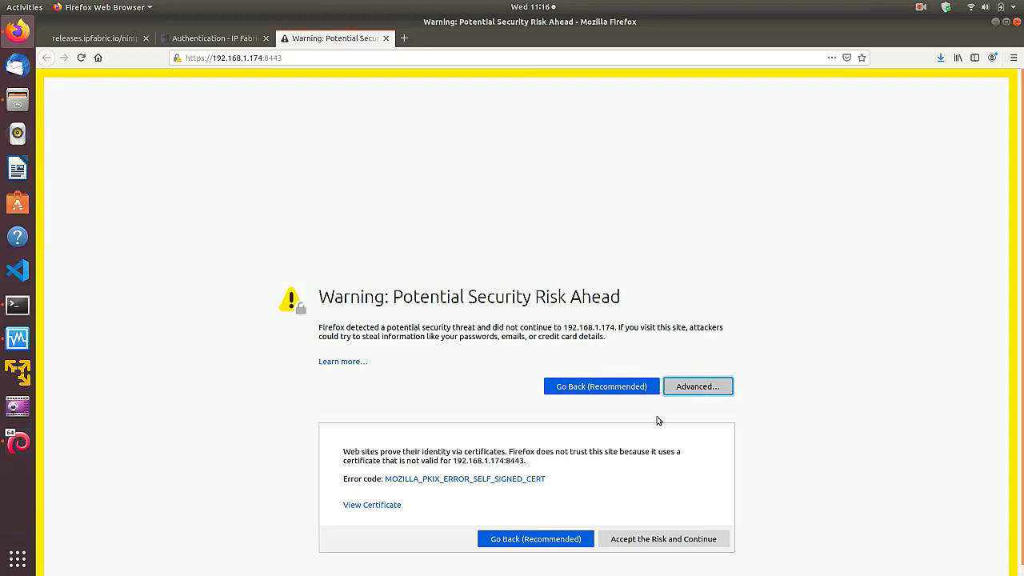
left_click(647, 542)
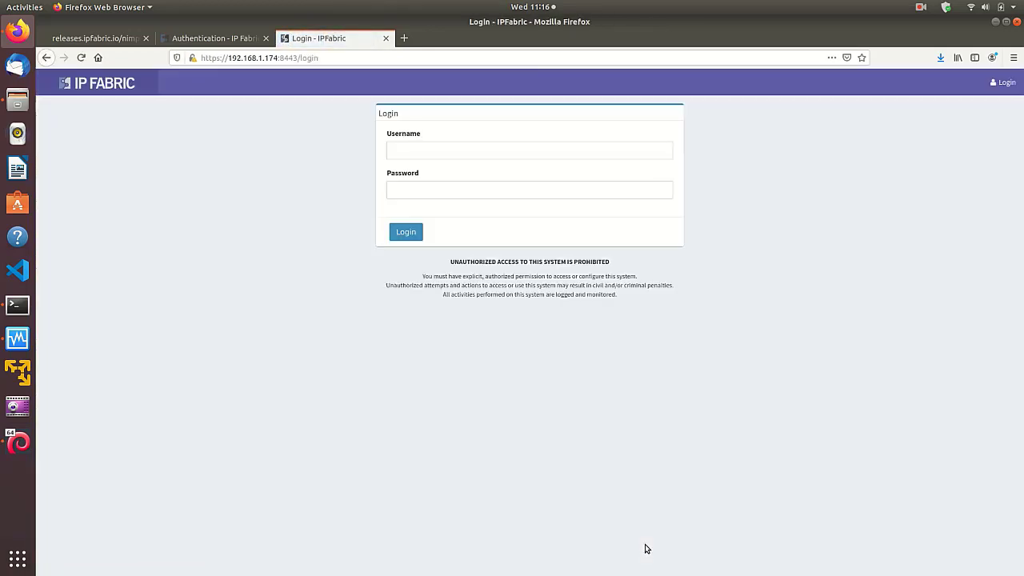
Log in to System Administration as osadmin with the account password and save the login in the browser
left_click(402, 152)
type("ad")
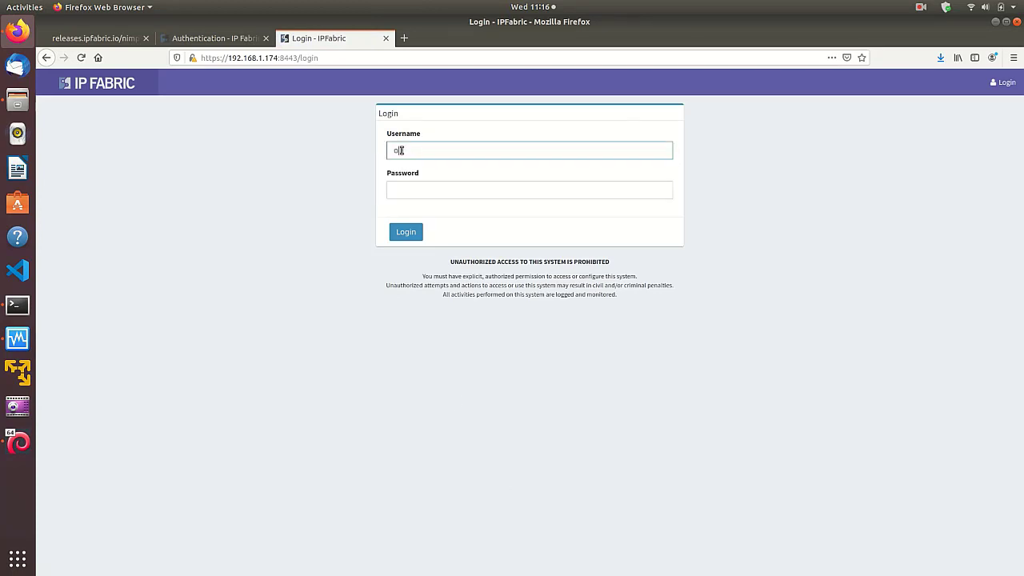
type("min")
left_click(425, 194)
type("••••••••")
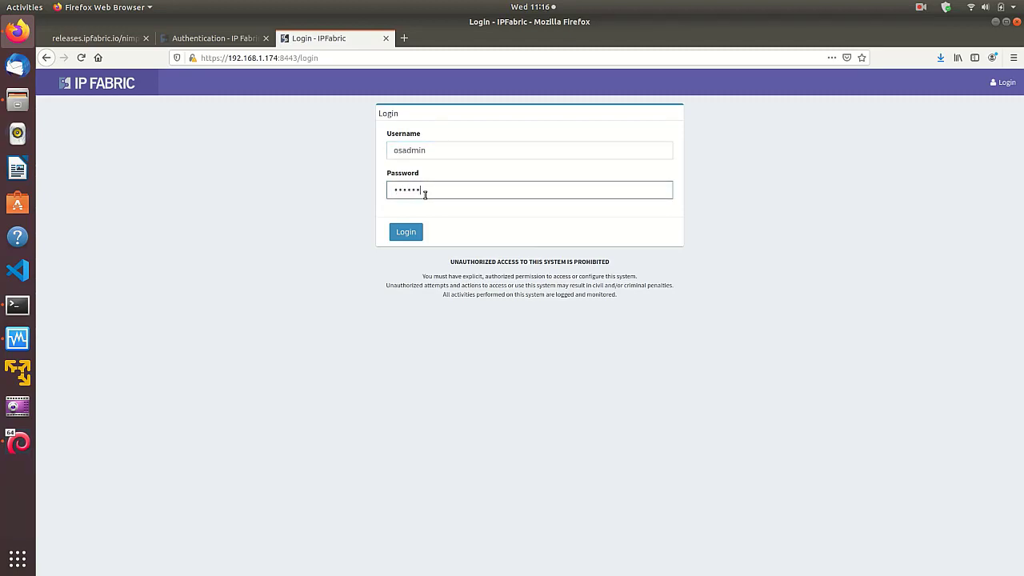
key("Return")
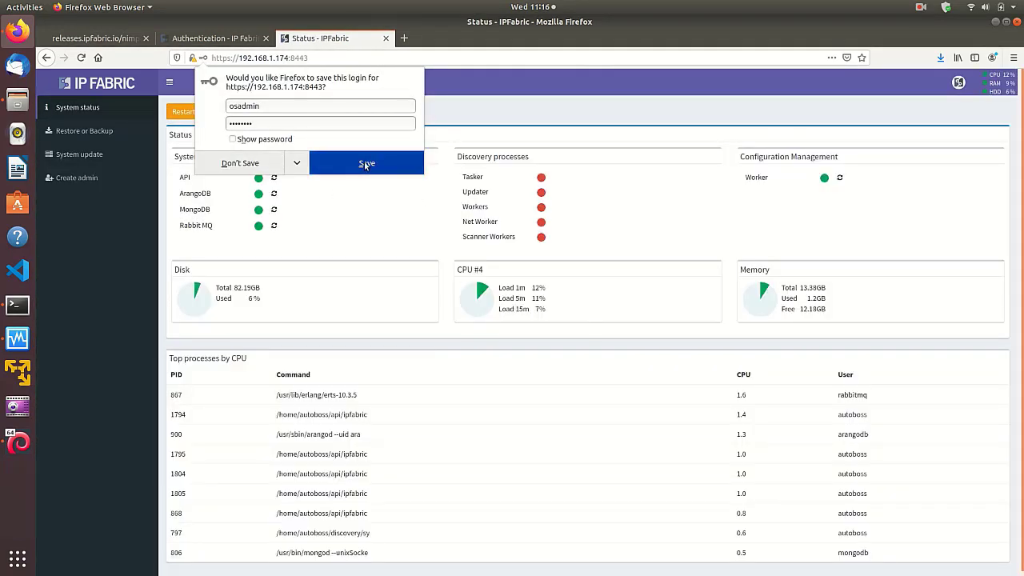
left_click(366, 163)
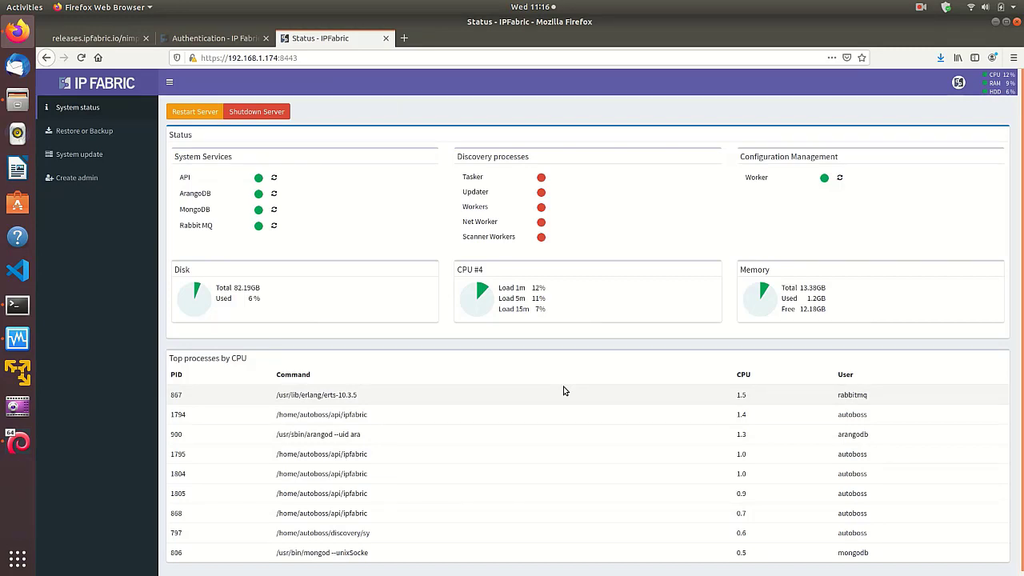
Update the system to version 3.5.4 over the internet, confirming that a backup was made
left_click(68, 159)
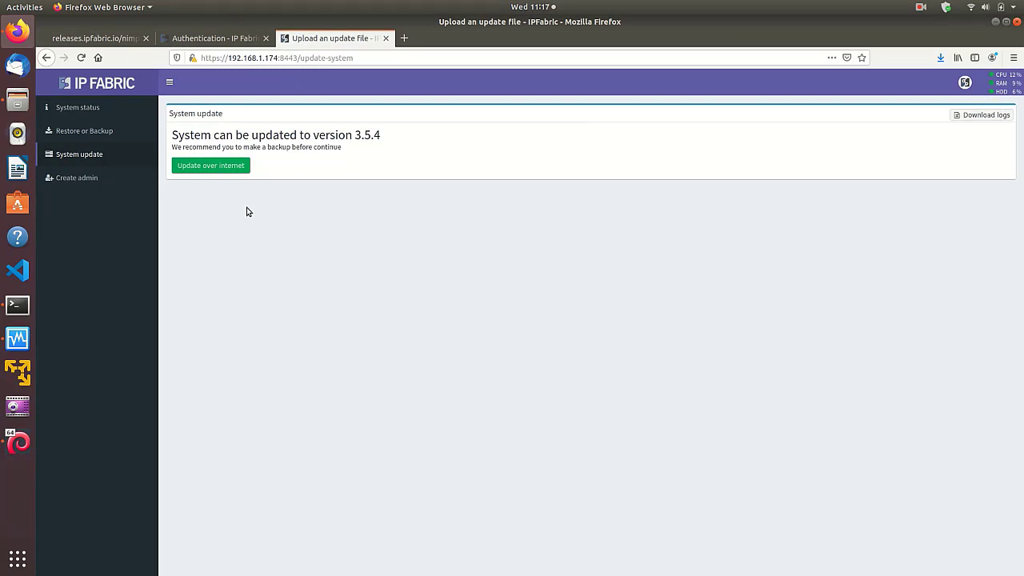
left_click(205, 167)
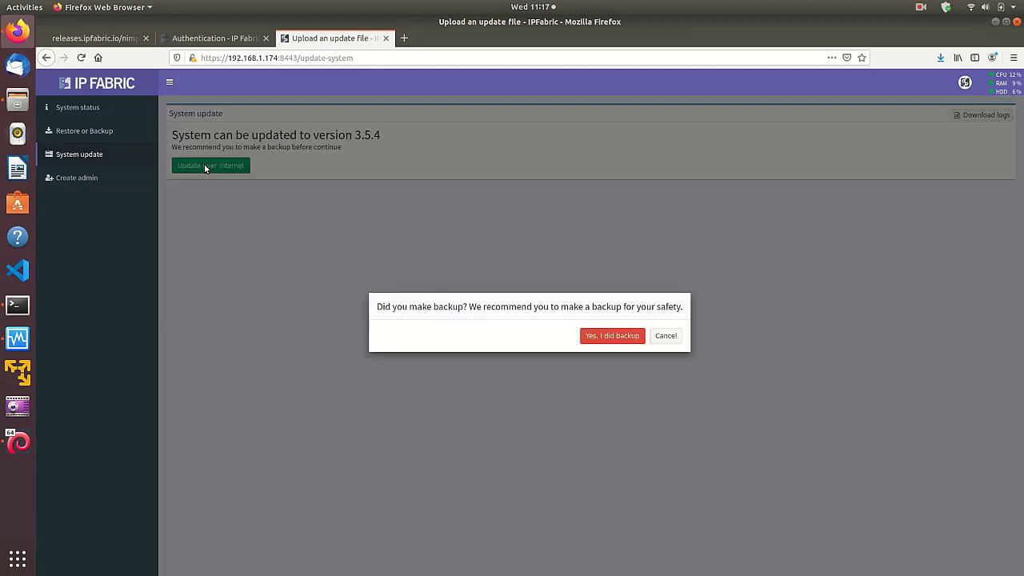
left_click(606, 337)
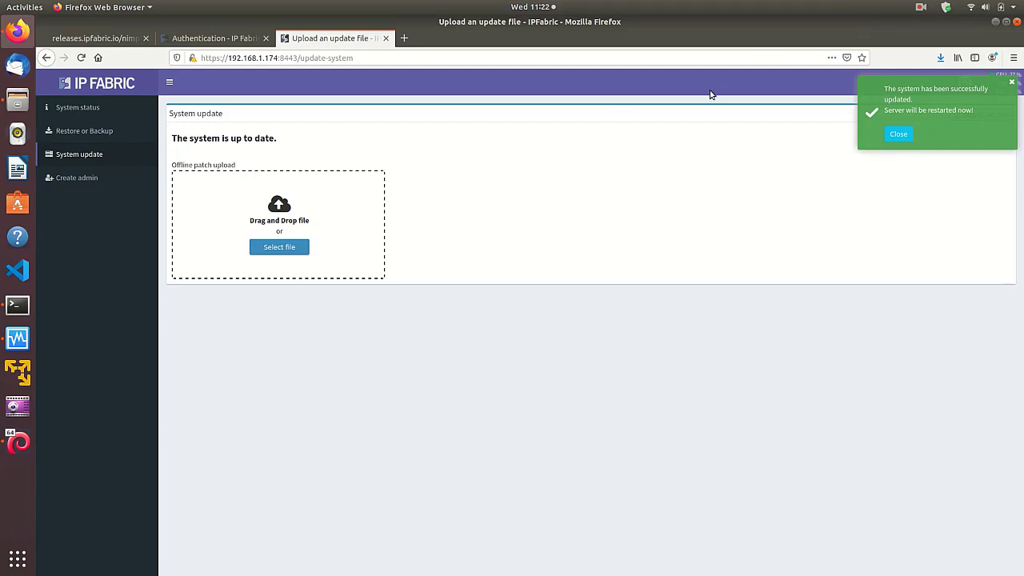
Switch to VirtualBox to check the IPFabric virtual machine's console after the update, and return to Firefox
left_click(18, 339)
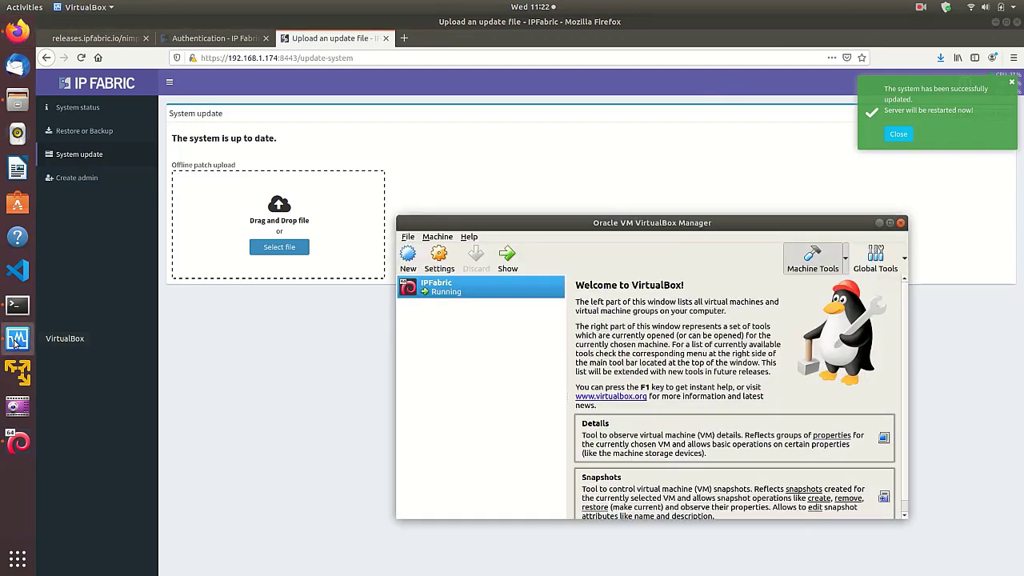
left_click(507, 257)
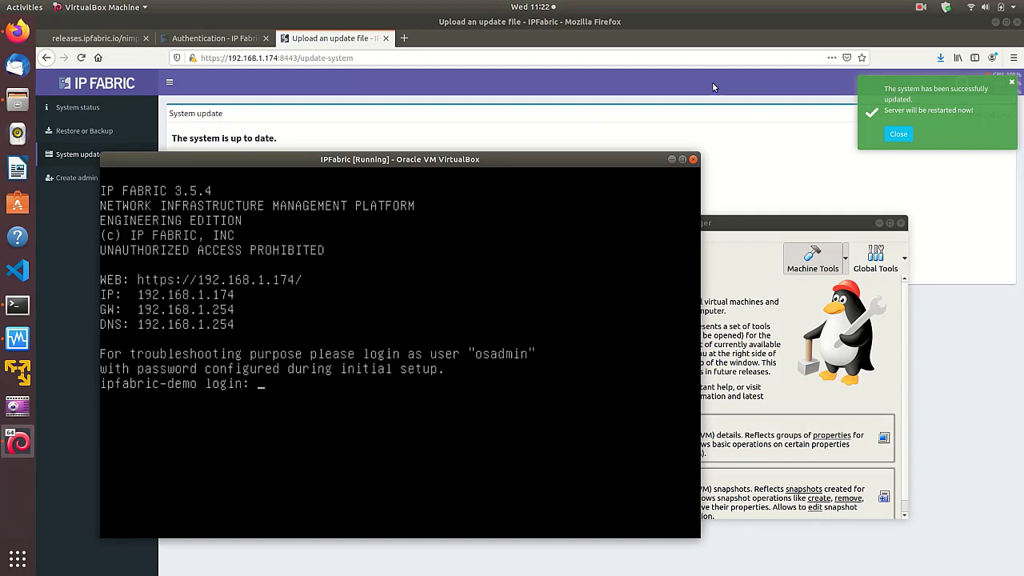
left_click(759, 170)
Dismiss the system update notice and refresh the updated IP Fabric Configuration Wizard page
left_click(899, 134)
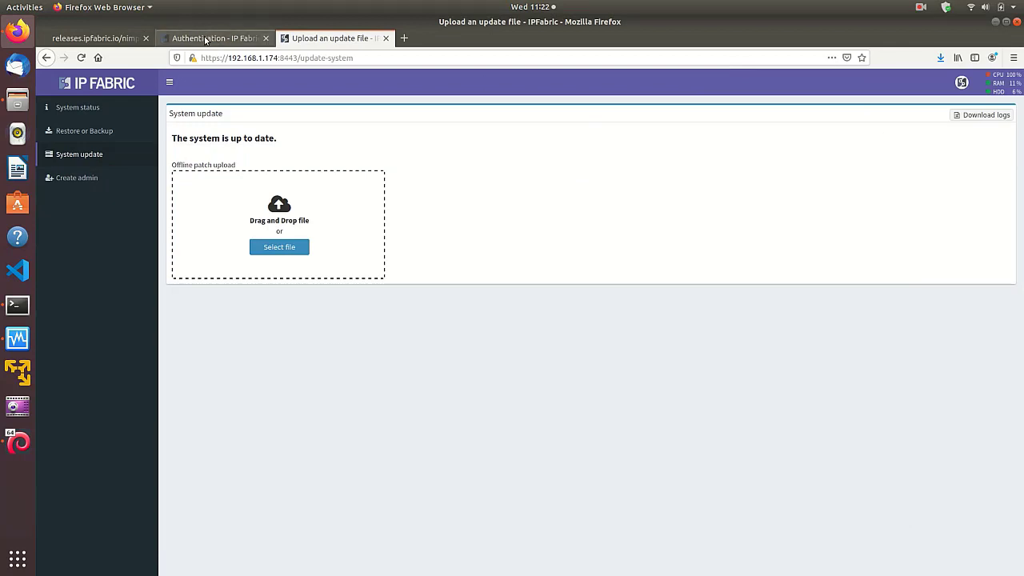
left_click(82, 58)
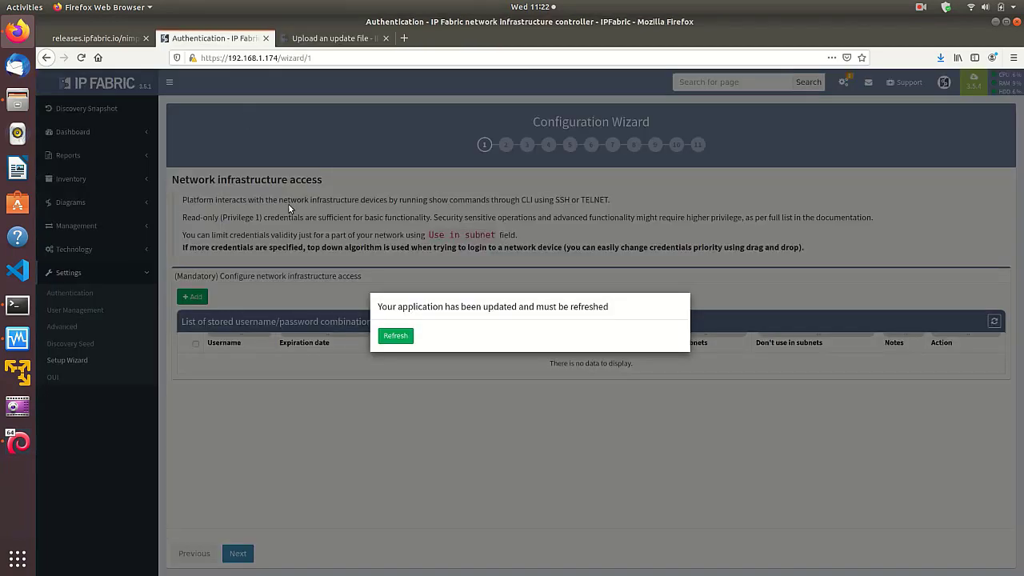
left_click(392, 337)
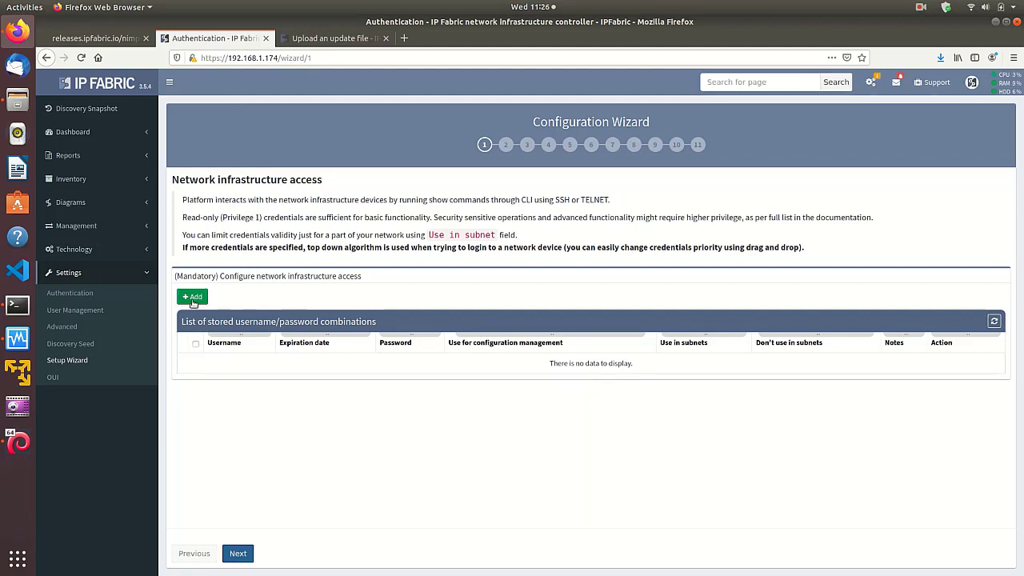
Add a CLI credential with username cisco, enter and repeat its password, enable its use for configuration management and save it
left_click(193, 298)
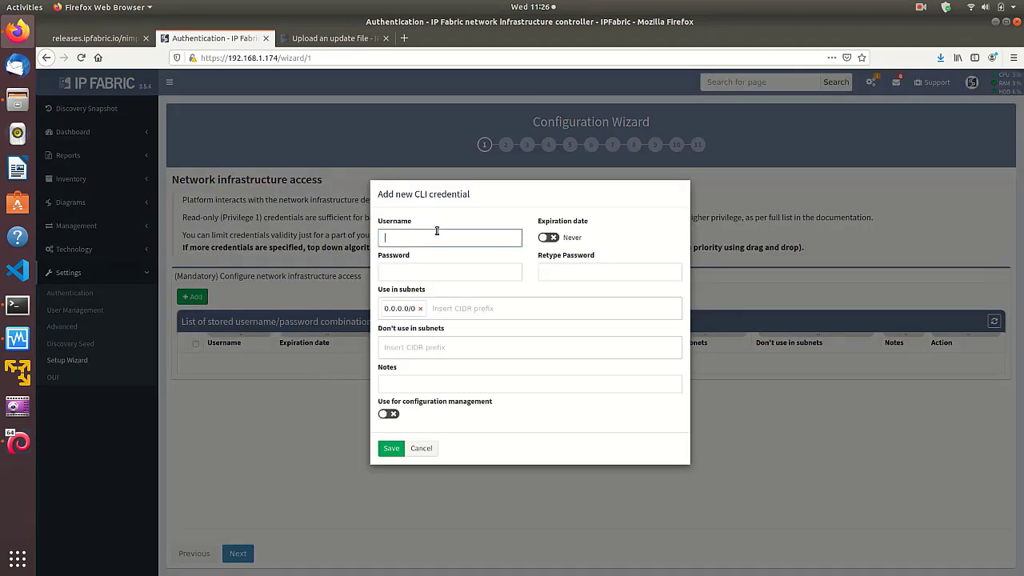
type("cisco")
key("Tab")
left_click(423, 267)
type("cisco")
key("Tab")
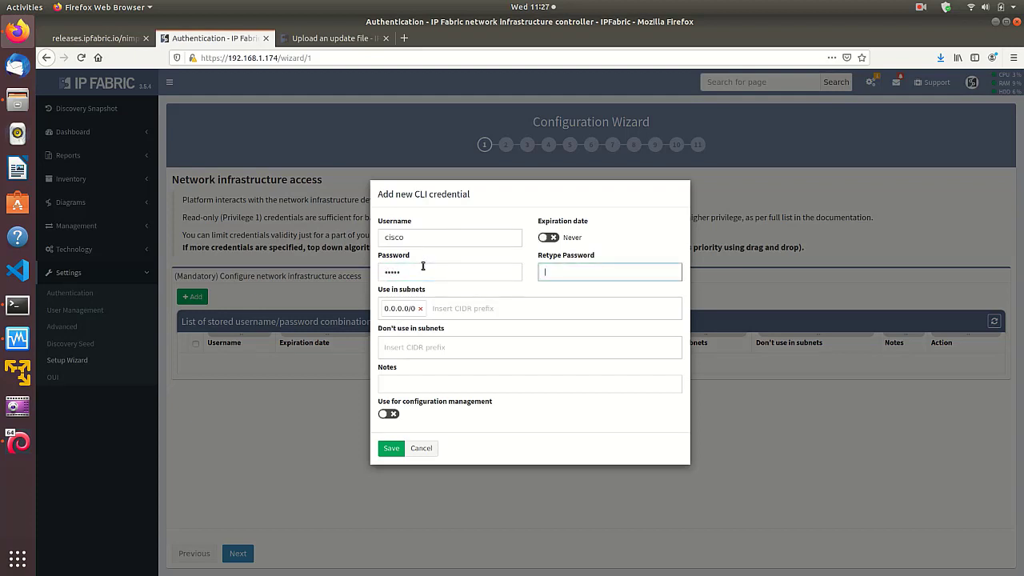
type("cisco")
left_click(388, 413)
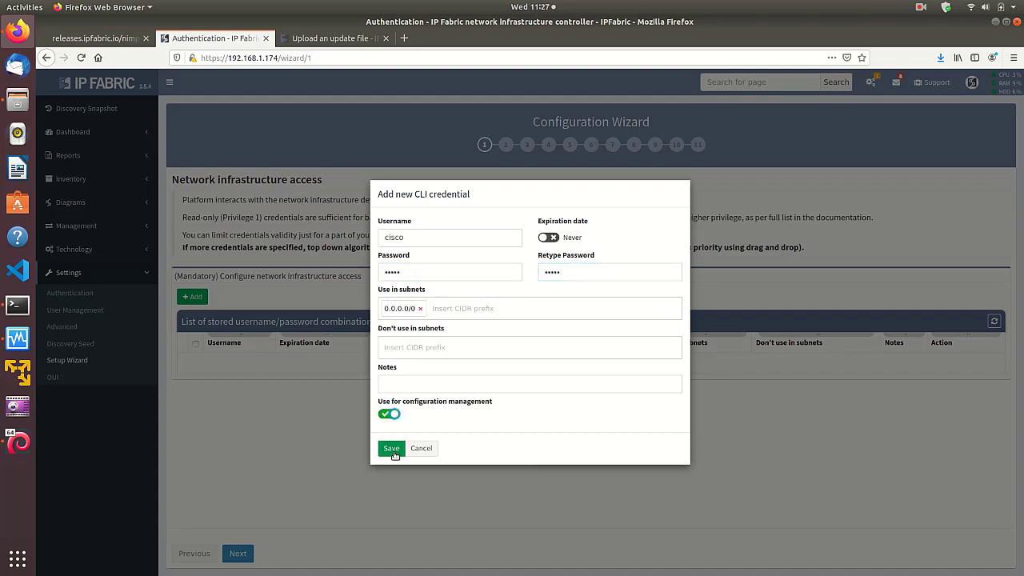
left_click(391, 448)
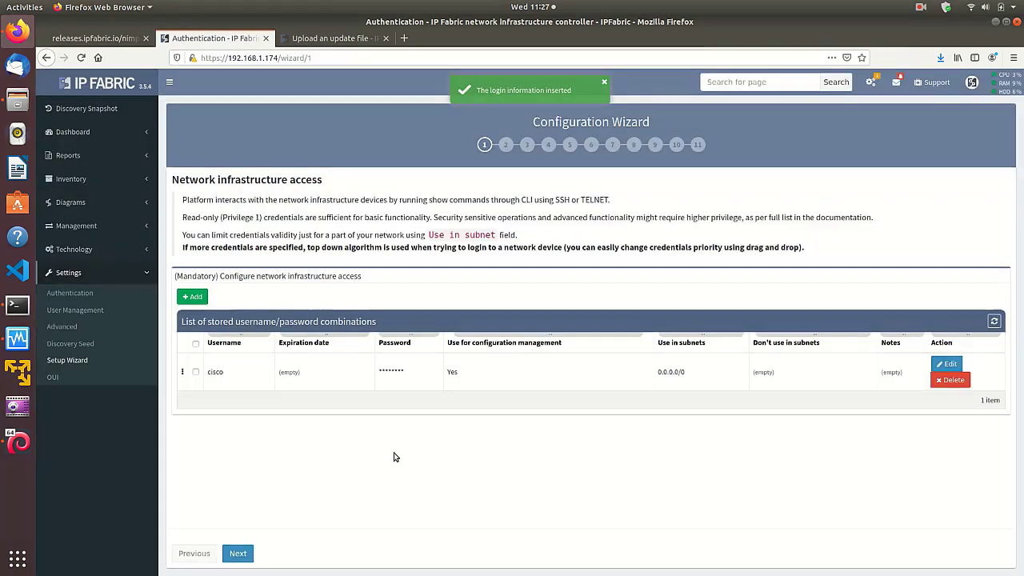
Add CLI credentials for usernames cisco15, admin and admin15 with their passwords, enable configuration management for each and advance to the enable mode passwords
left_click(194, 298)
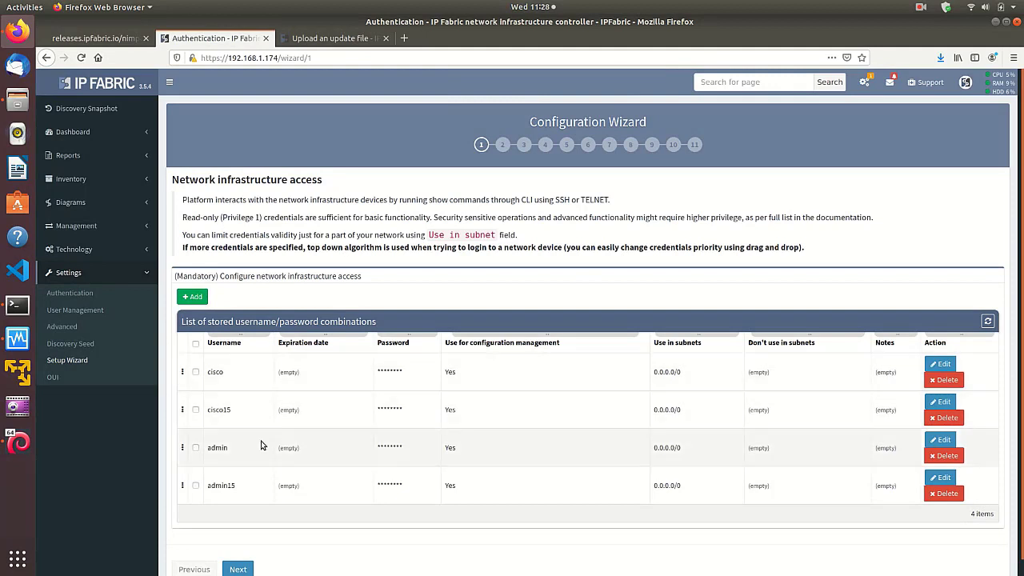
left_click(238, 568)
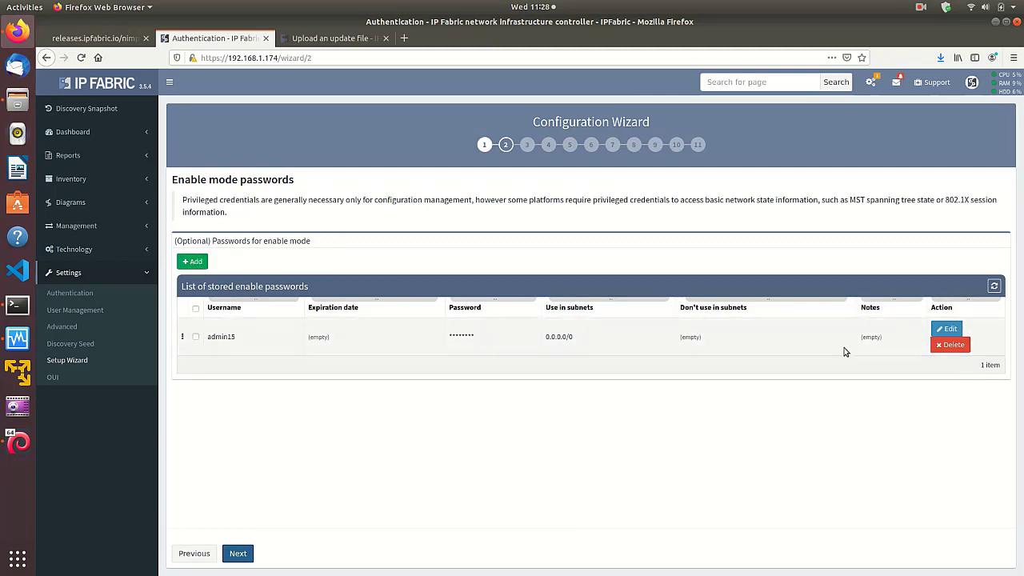
Delete the stored admin15 enable password and add four enable passwords without usernames, repeating each password, before advancing the wizard
left_click(957, 346)
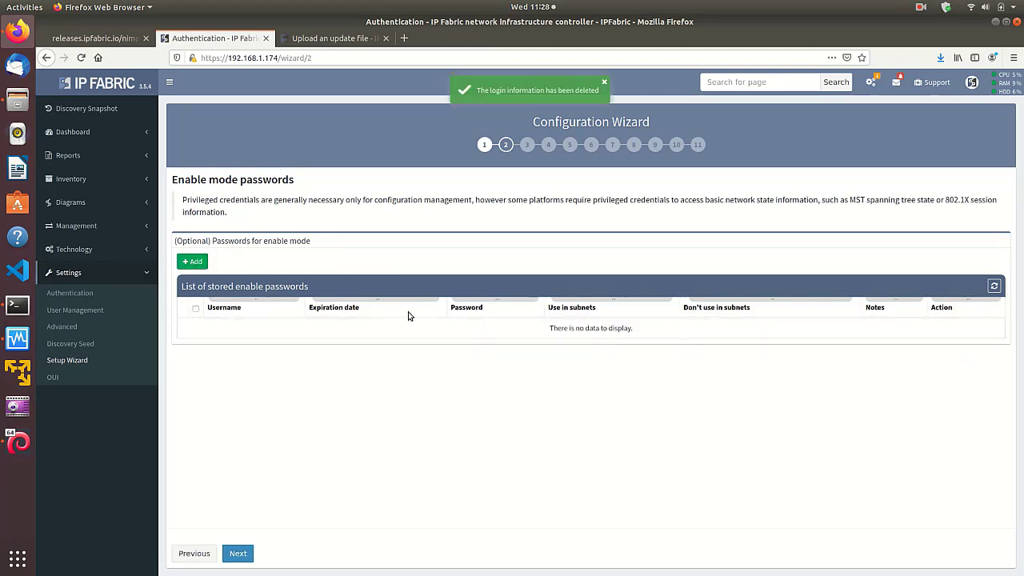
left_click(192, 262)
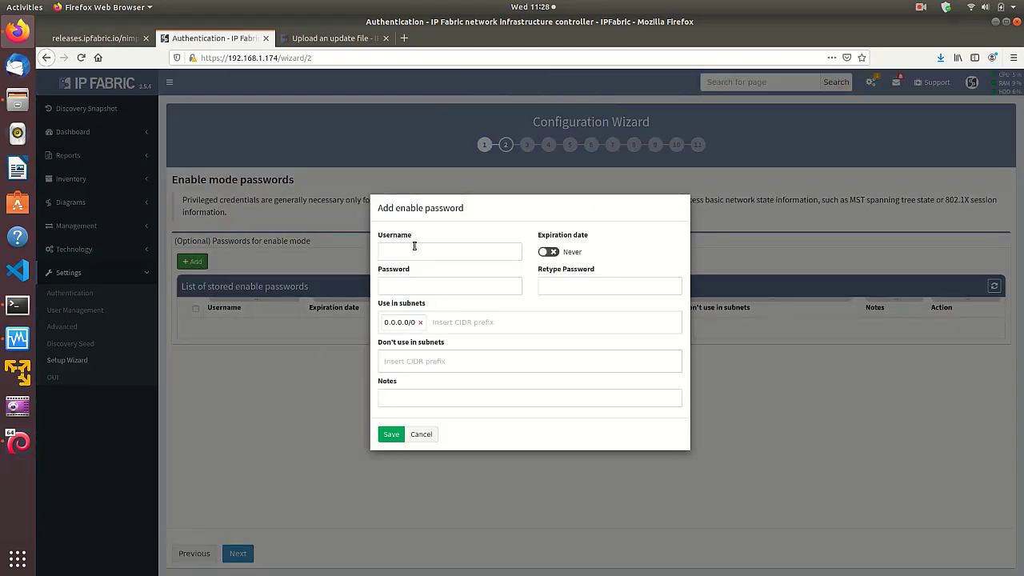
left_click(386, 284)
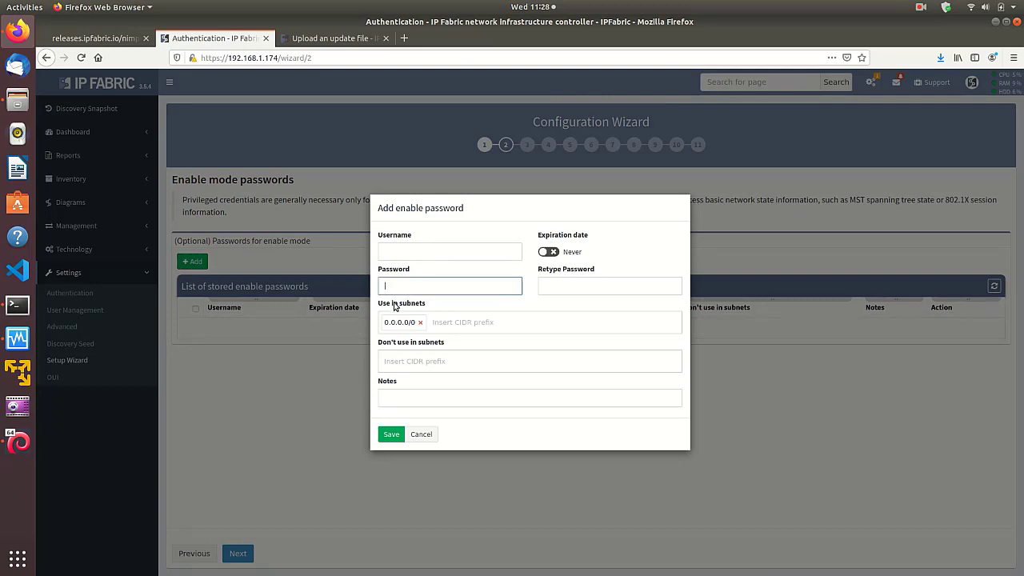
type("*********")
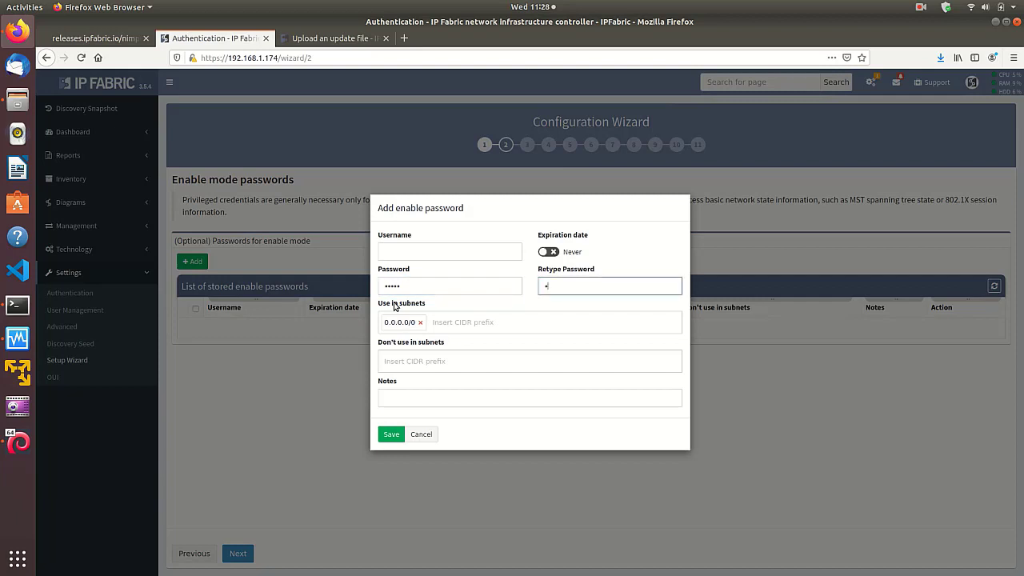
left_click(391, 434)
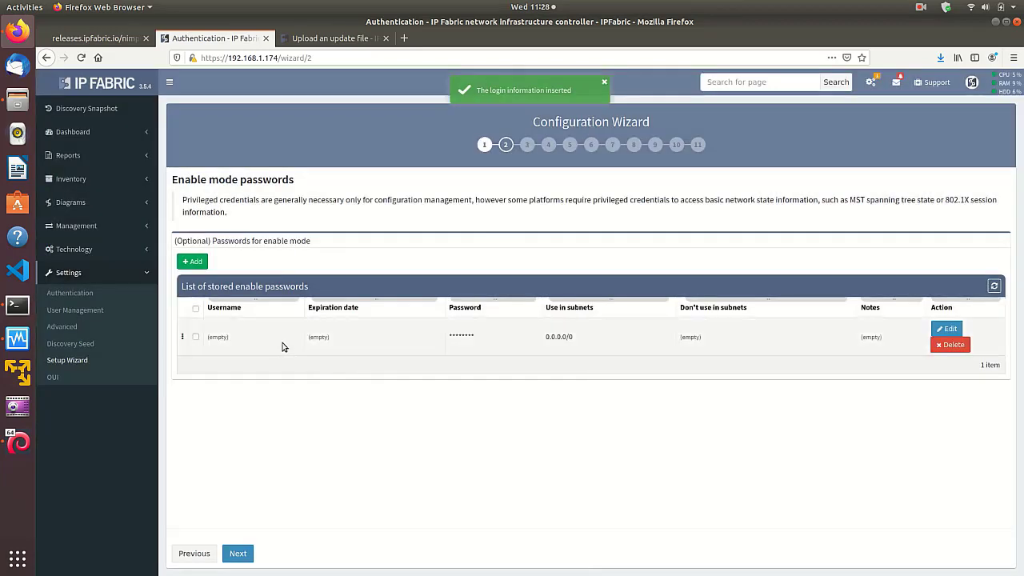
left_click(192, 262)
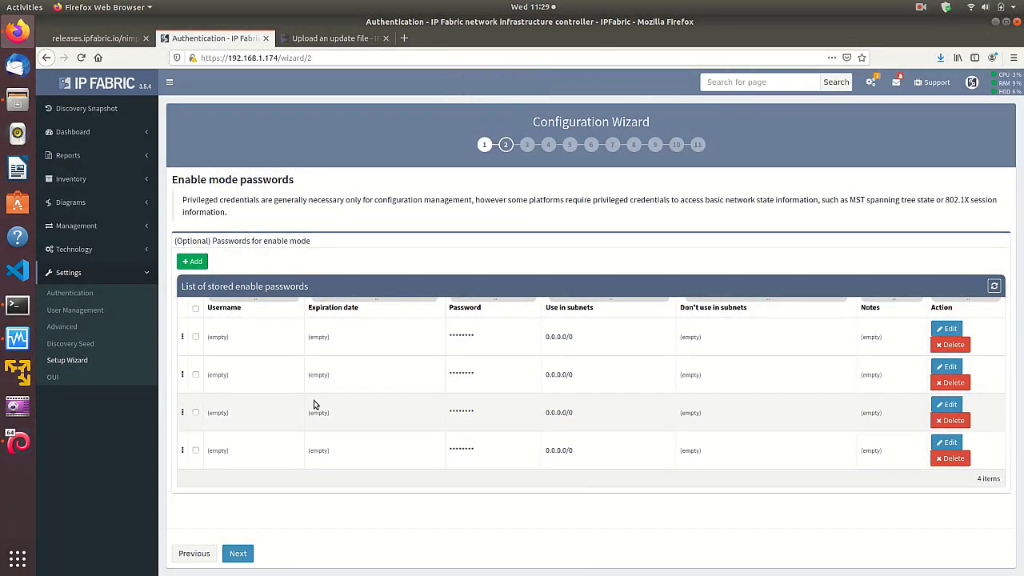
left_click(247, 557)
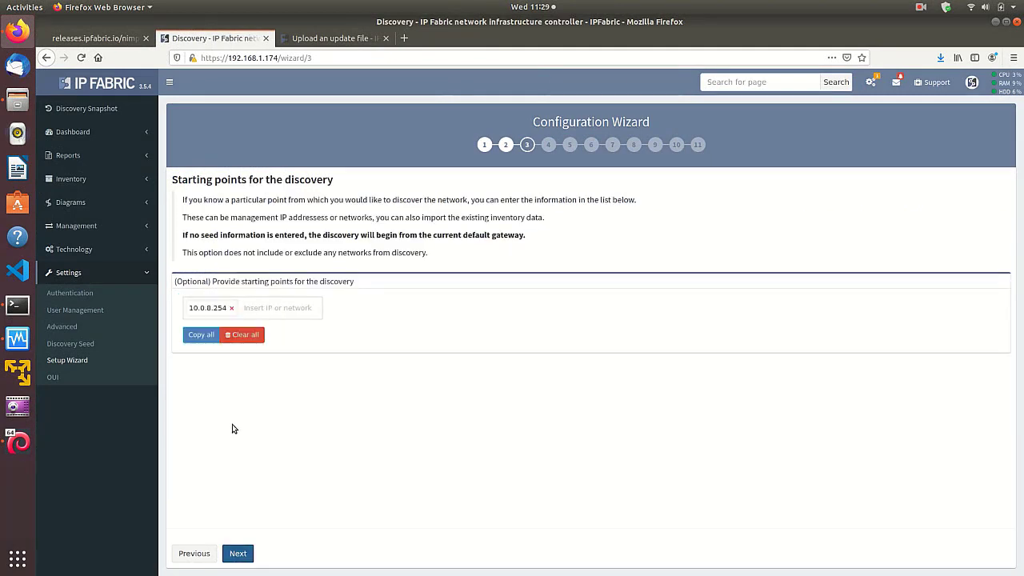
Replace the discovery starting point 10.0.8.254 with 10.0.8.0 and 192.168.110.0, and advance to the network scope
left_click(232, 308)
left_click(210, 308)
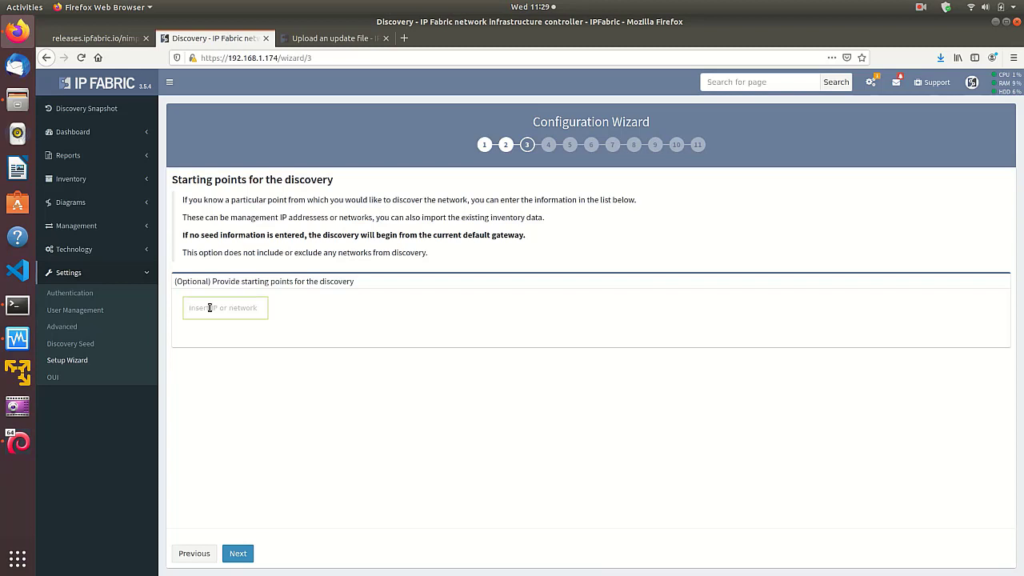
type("10.0.0.0")
key("Return")
type("192")
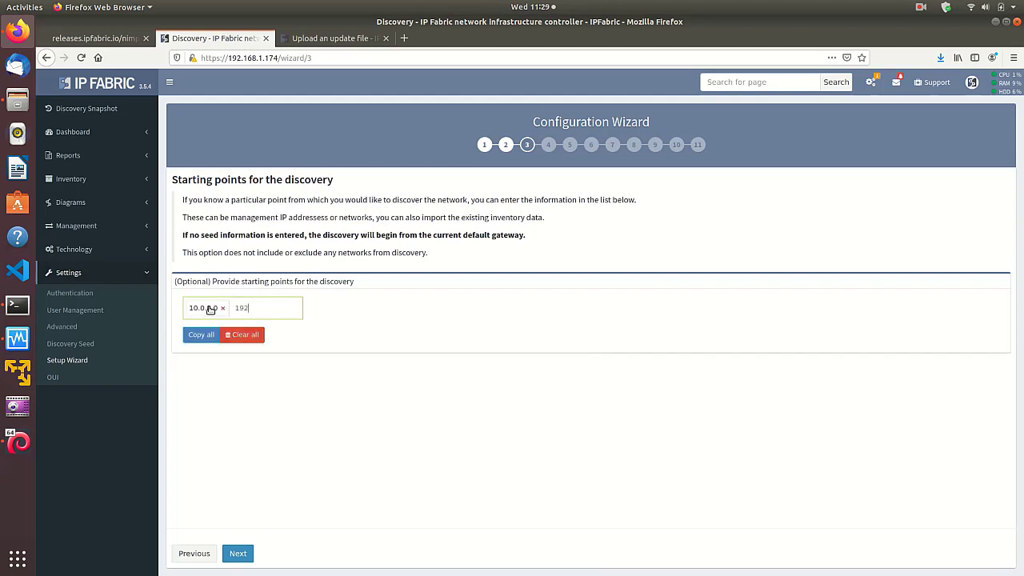
type(".168.110.0")
key("Return")
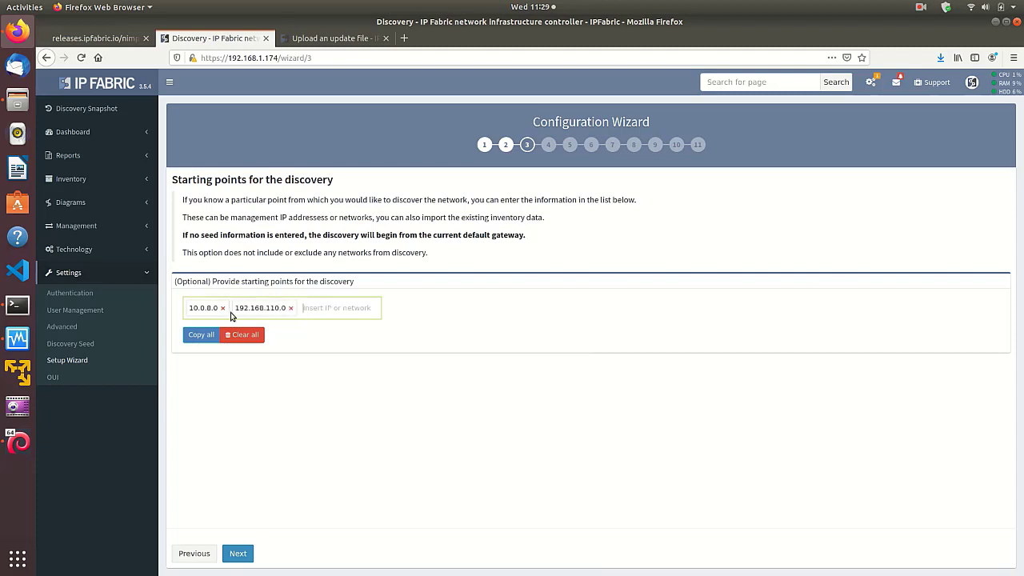
left_click(240, 560)
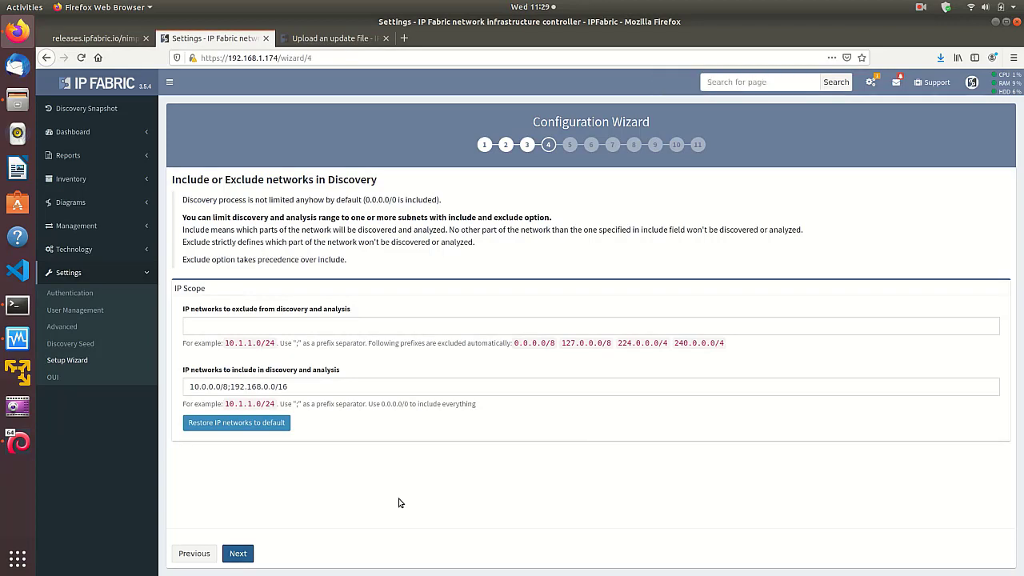
Set the IP scope to include 0.0.0.0/0 and exclude 192.168.1.0/24, and advance to the CLI settings
left_click(305, 385)
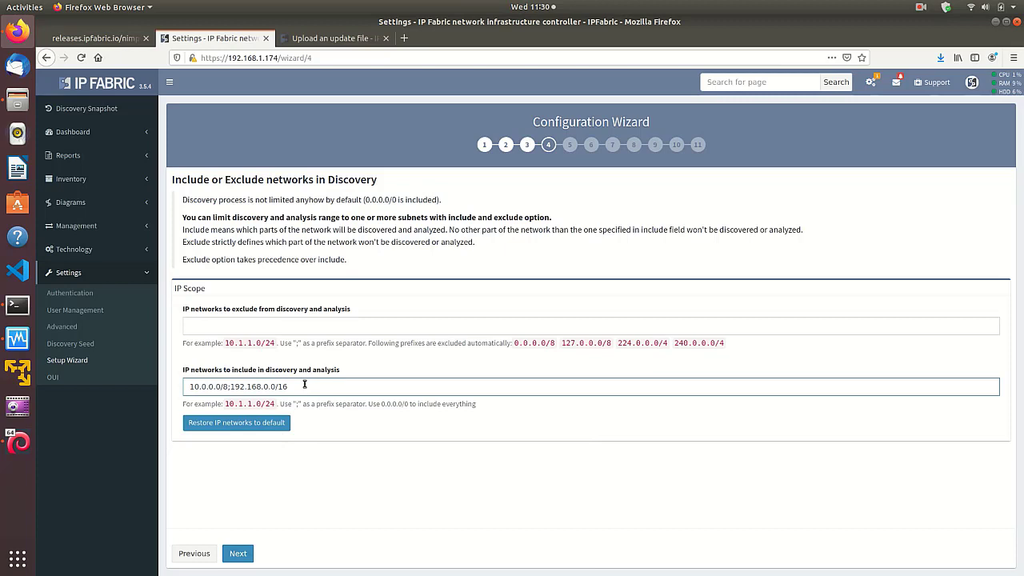
key("ctrl+a")
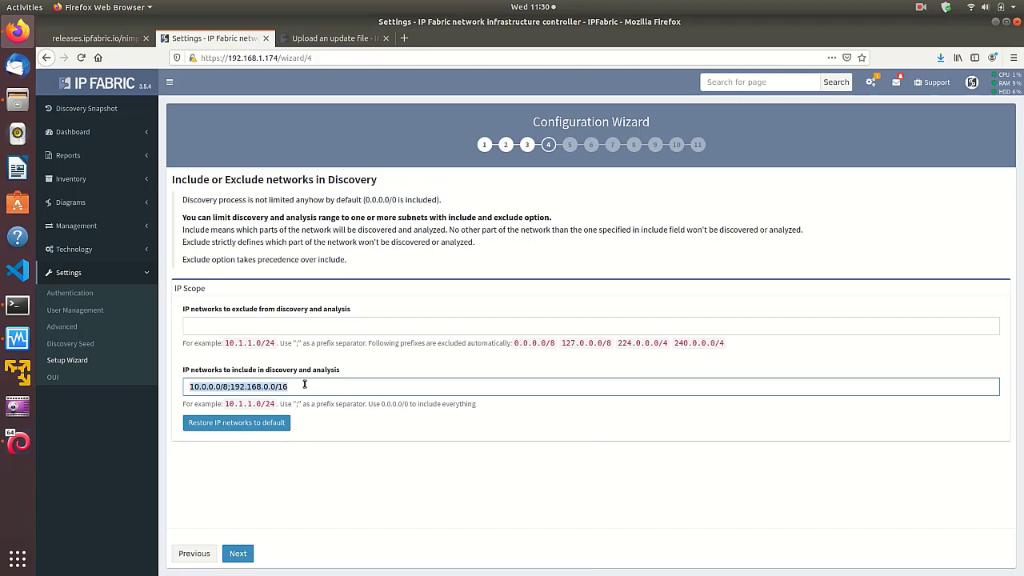
type("0.0.0.0")
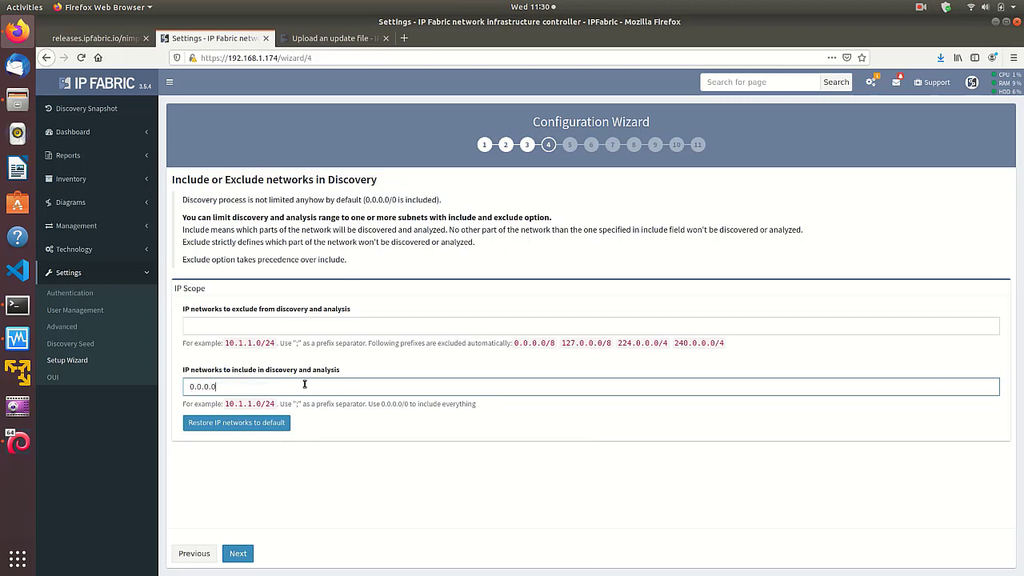
type("/0")
left_click(262, 322)
type("192.168.1.")
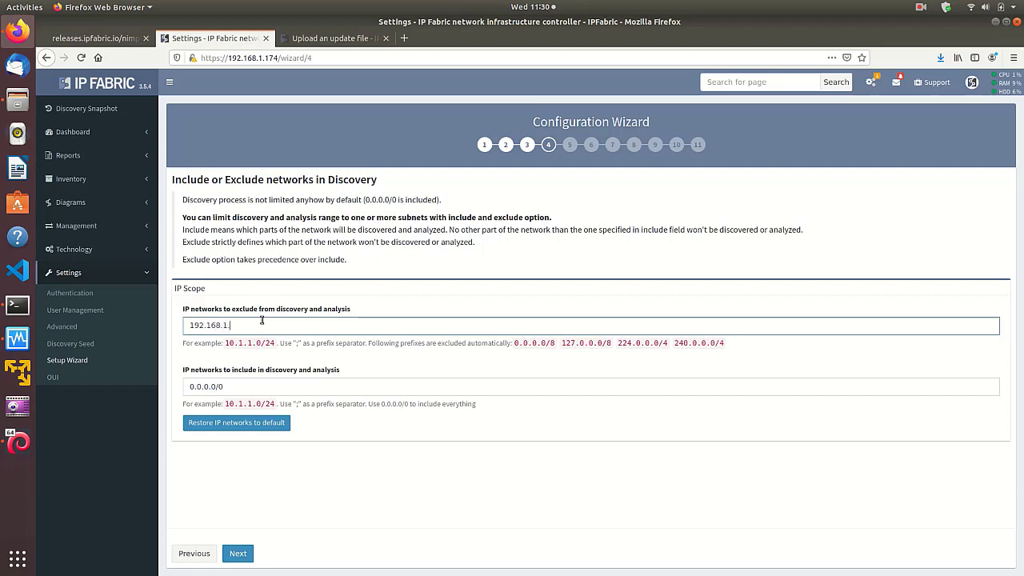
type("0/24")
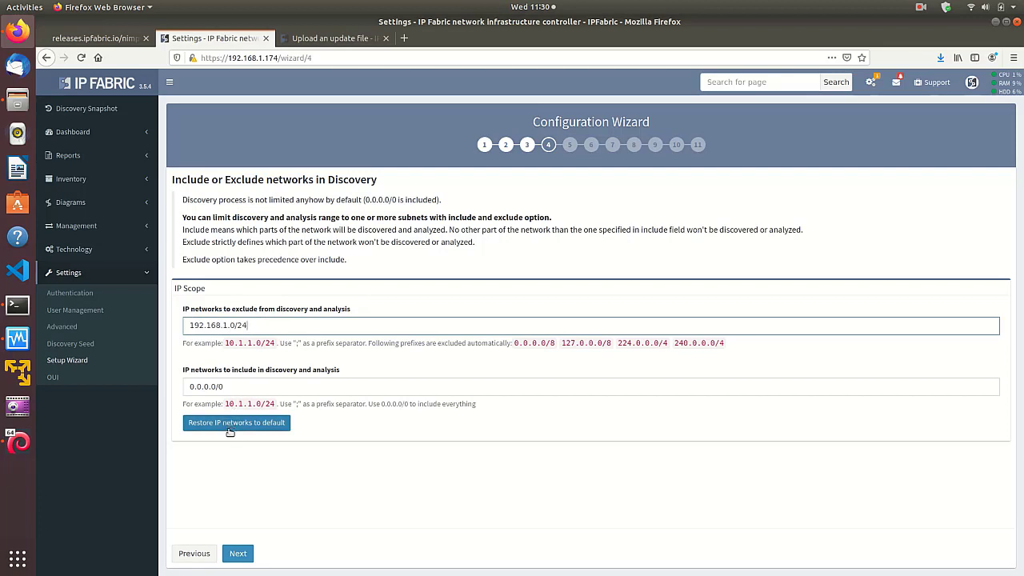
left_click(238, 554)
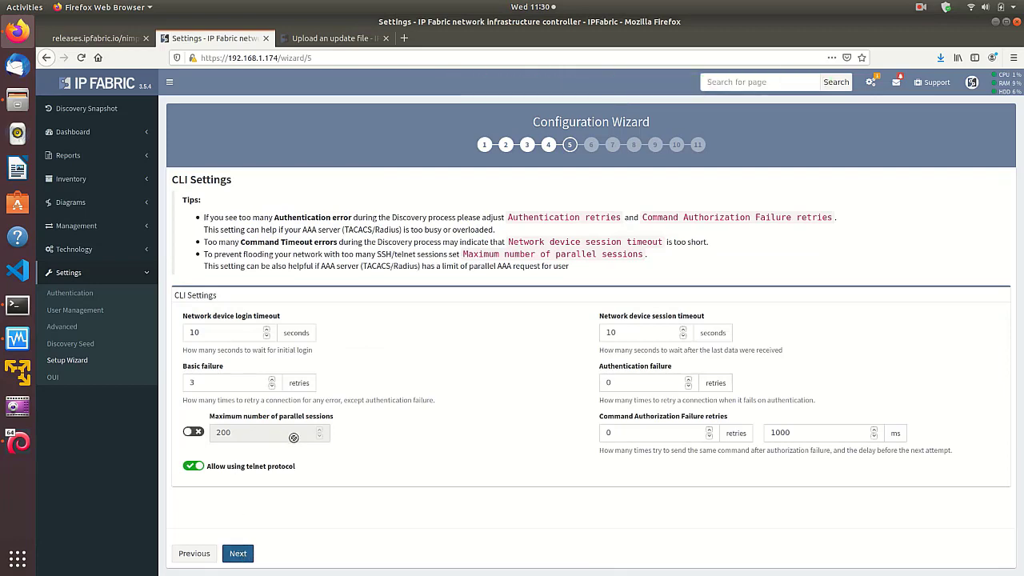
Increase the network device login timeout, session timeout and authentication failure retries, and advance past the CLI settings
left_click(267, 330)
left_click(267, 329)
left_click(267, 330)
left_click(686, 330)
left_click(689, 380)
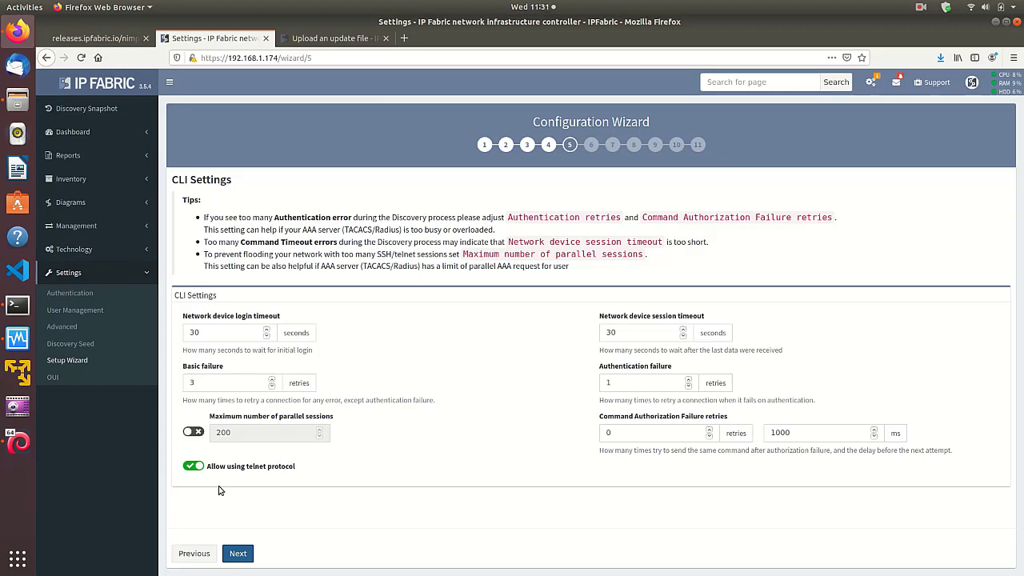
left_click(238, 555)
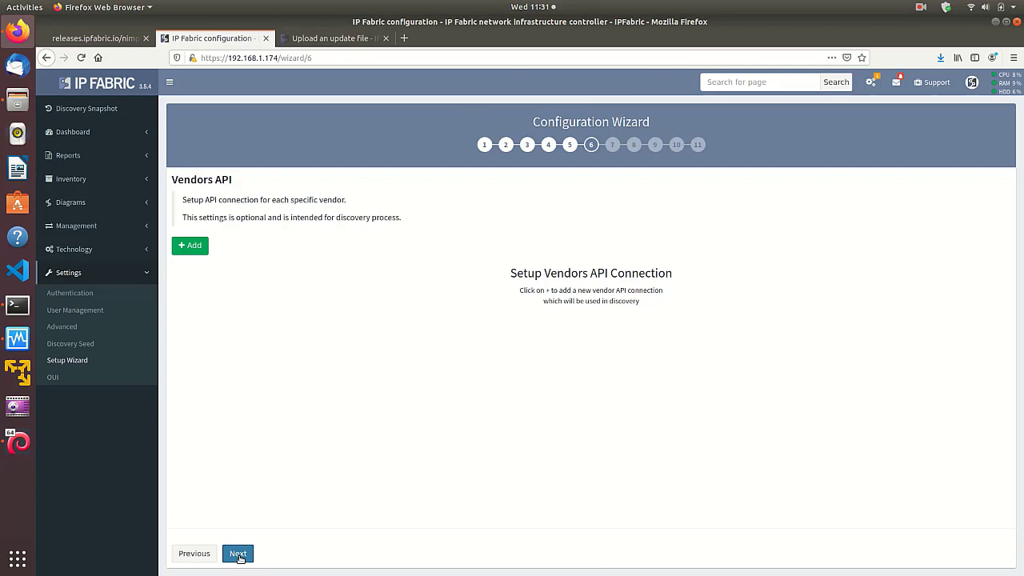
Skip the optional vendor API connections and accept the daily Configuration Management schedule at 0 hours 0 minutes
left_click(238, 554)
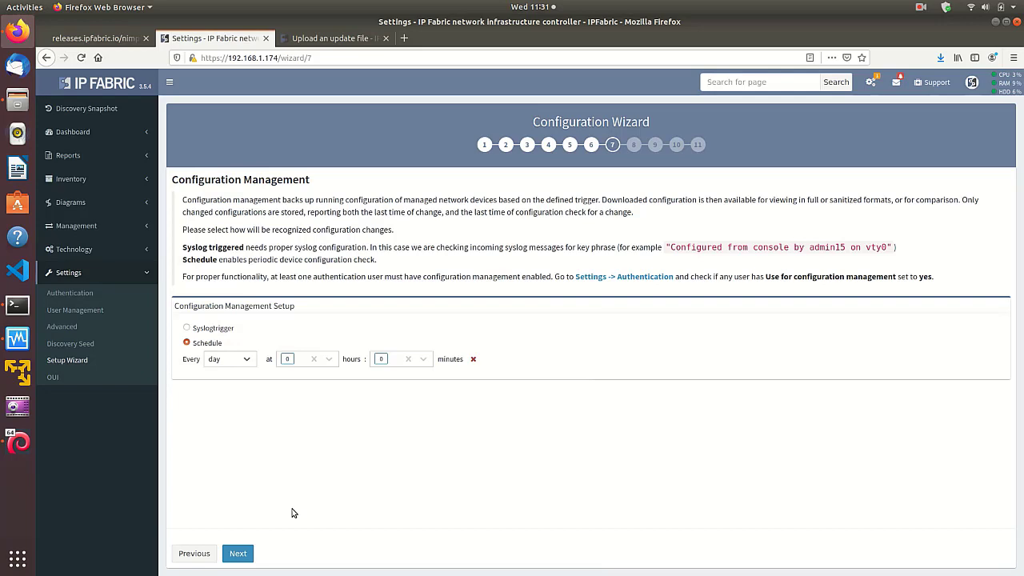
left_click(239, 560)
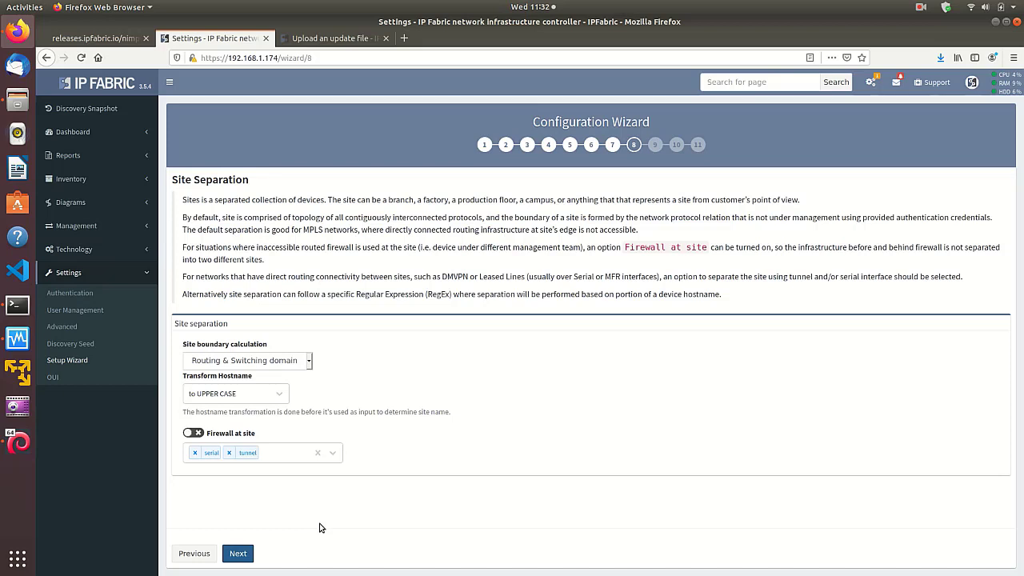
Set the site boundary calculation to RegEx based on hostname with expression ^(\w\d{1,3}|HWLAB|HUA) and advance the wizard
left_click(309, 362)
left_click(268, 390)
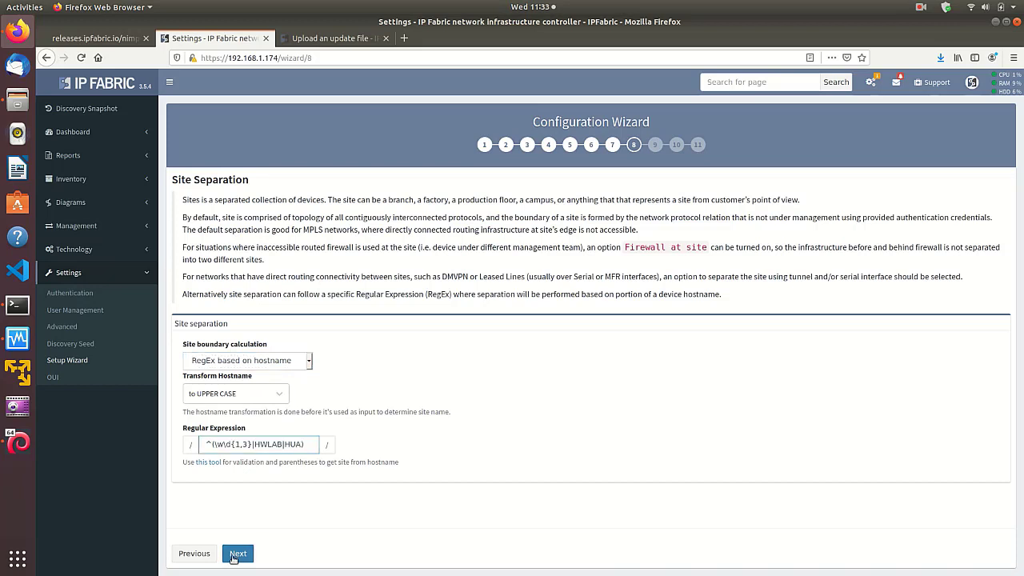
left_click(237, 560)
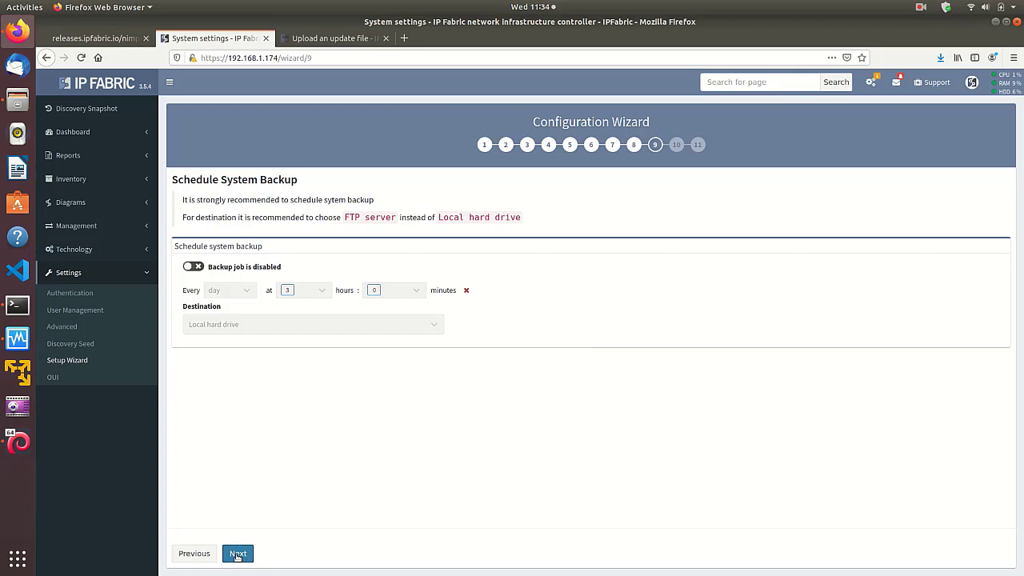
Accept the disabled backup job and the daily maintenance schedule, and start the network discovery
left_click(237, 554)
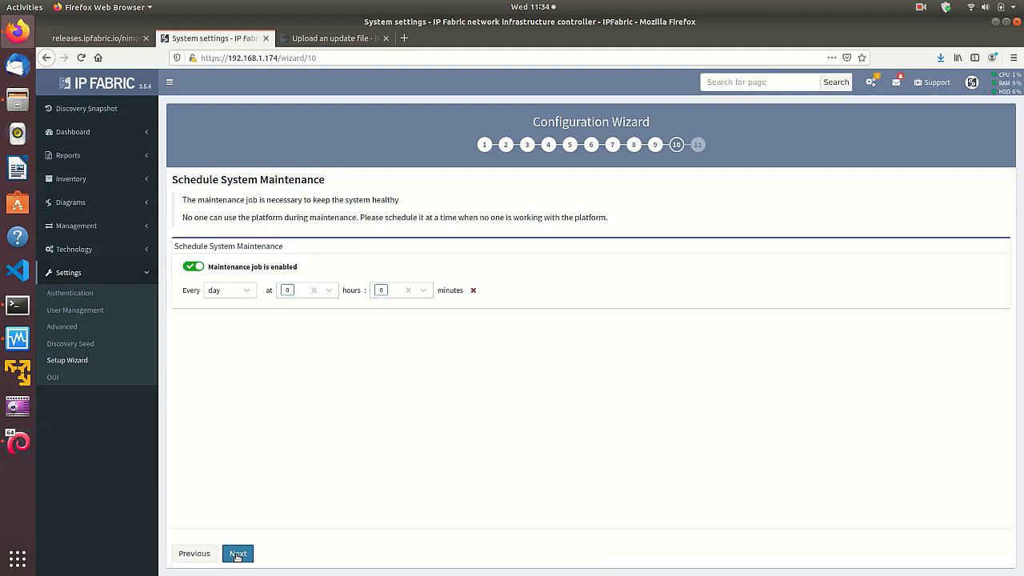
left_click(237, 555)
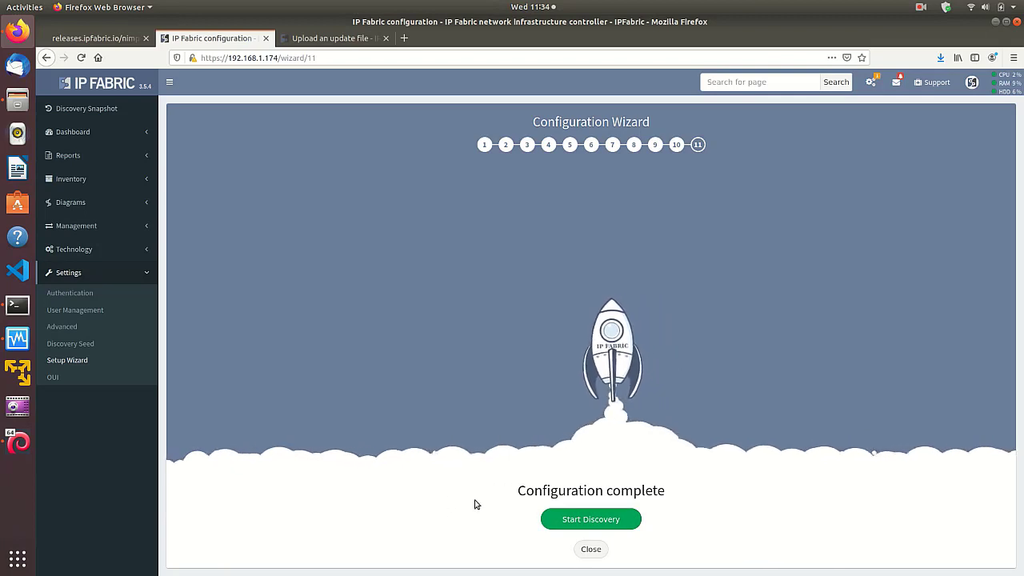
left_click(585, 520)
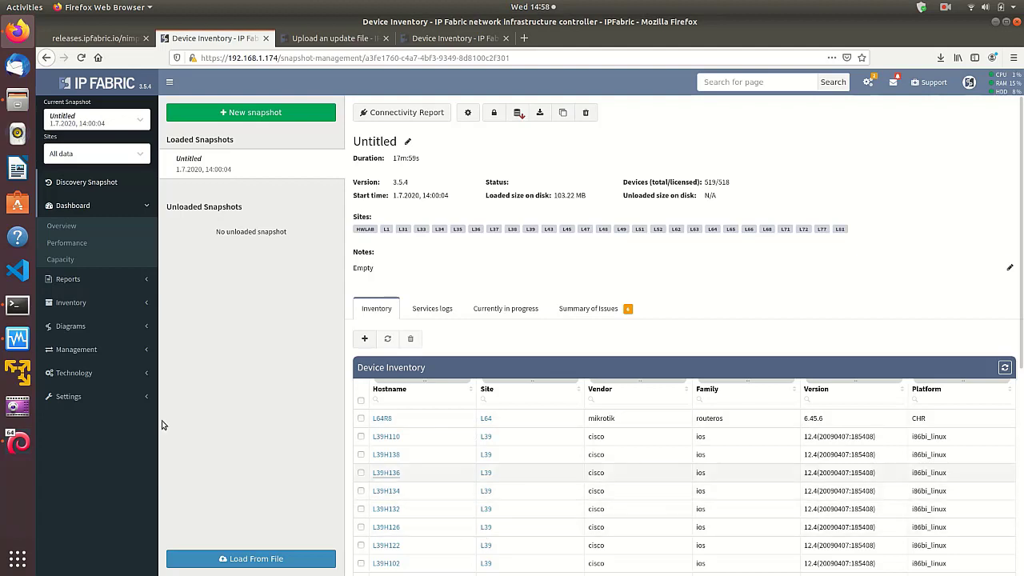
Review the discovered devices and the hosts and endpoints in the snapshot's inventory
left_click(69, 302)
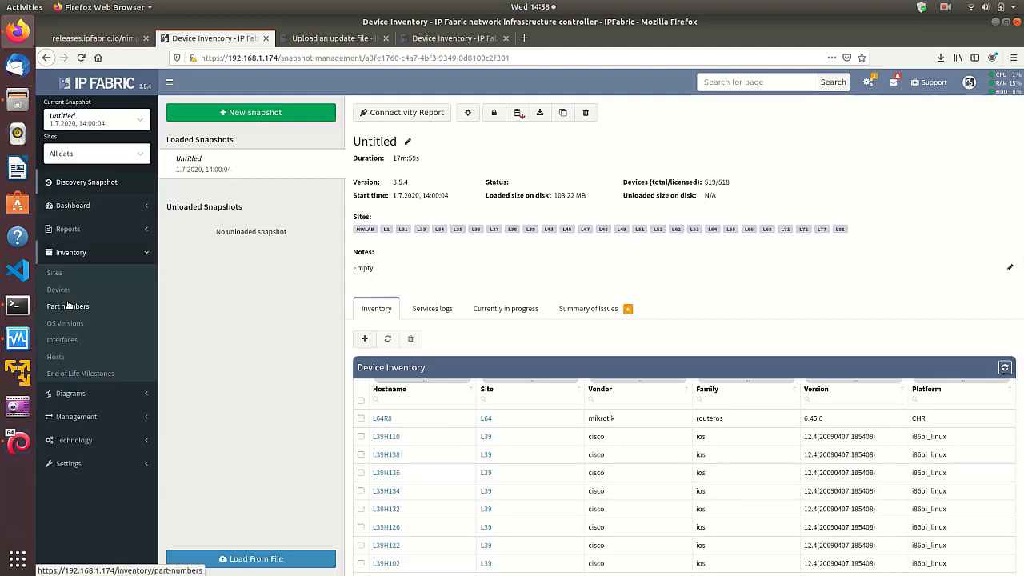
left_click(70, 291)
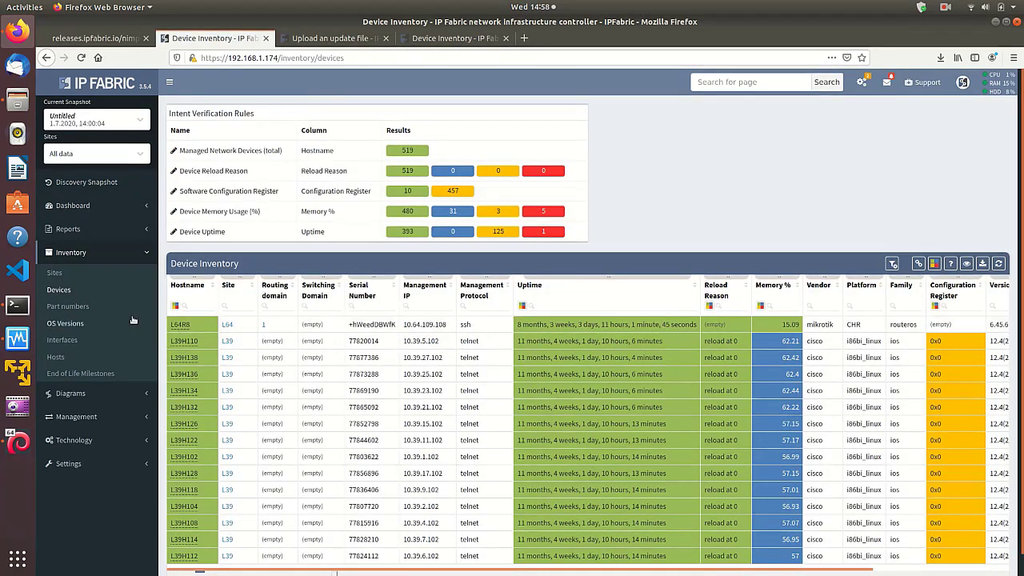
left_click(56, 357)
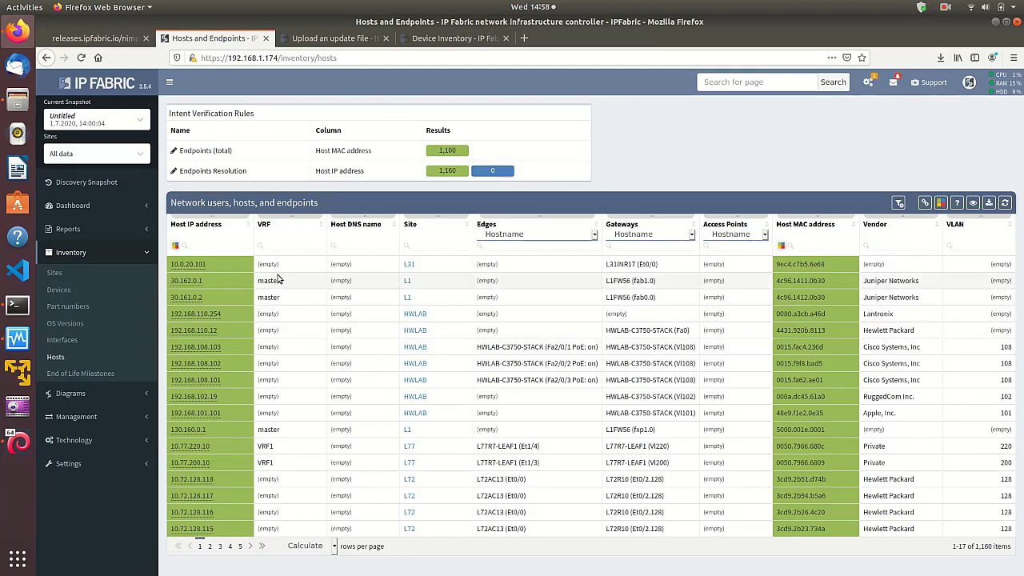
Filter the interface inventory by site 38, hostname r, L1 state down and L2 state down
left_click(59, 341)
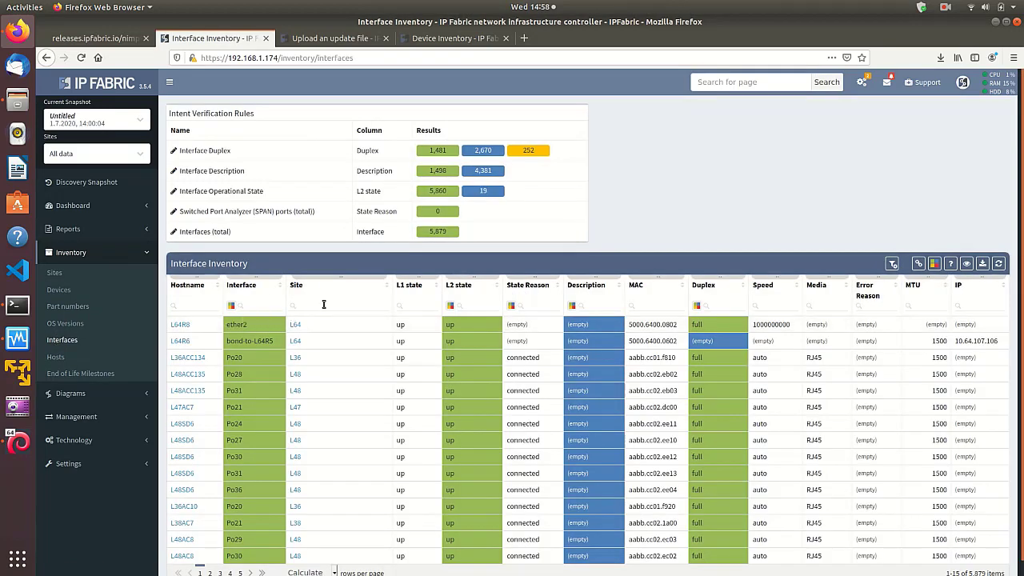
left_click(324, 304)
type("3")
left_click(199, 306)
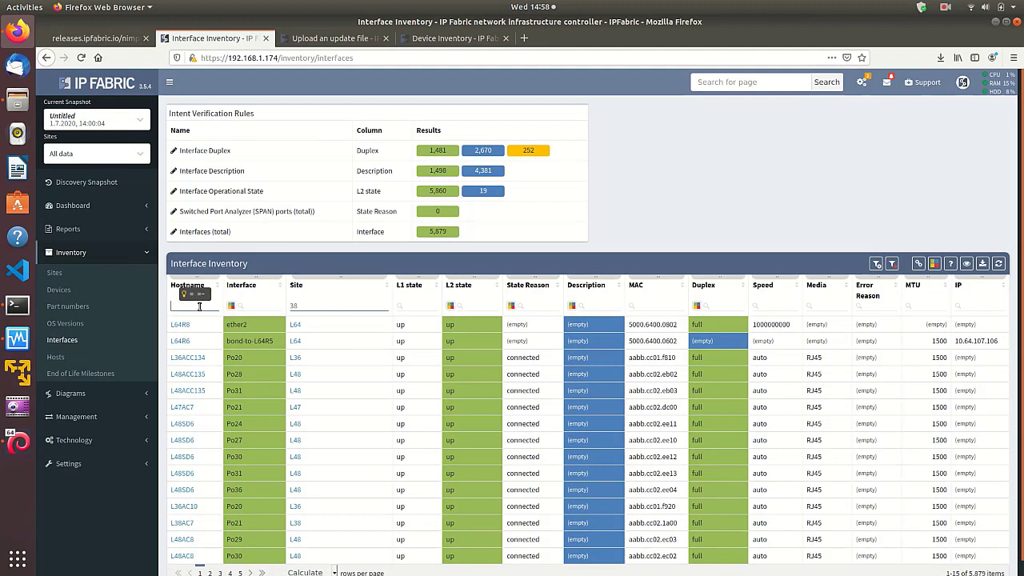
left_click(424, 305)
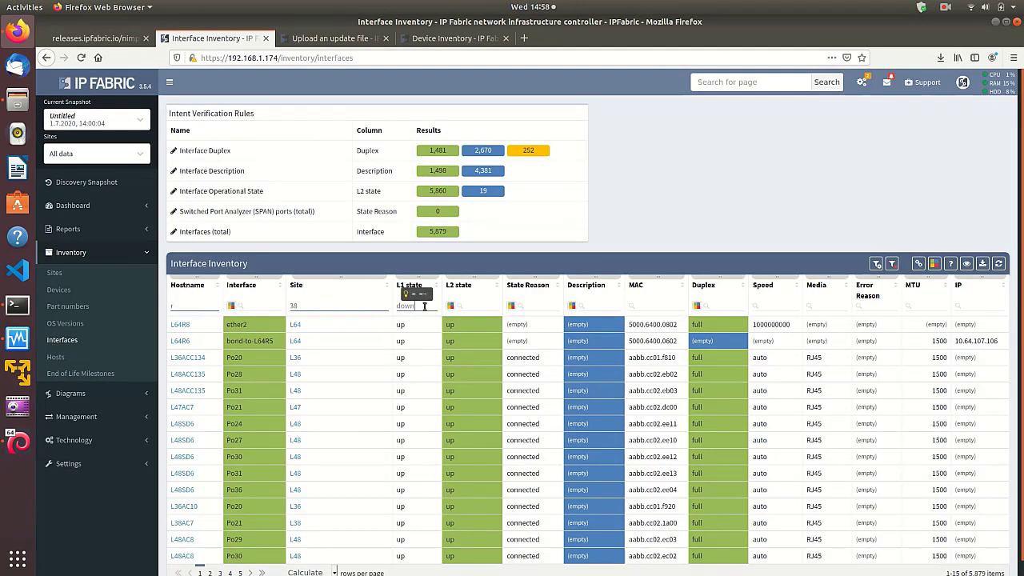
left_click(474, 306)
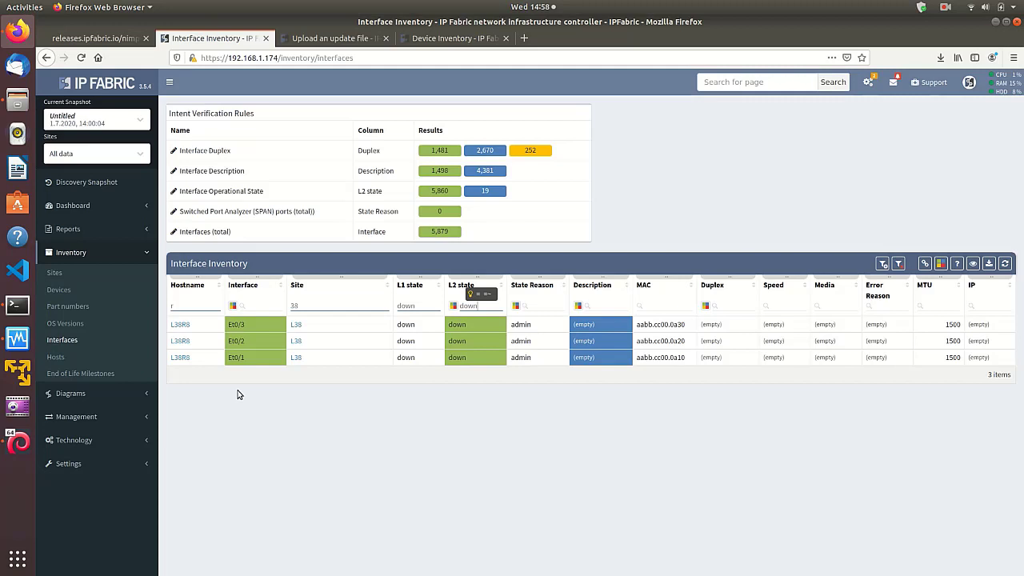
Open the site diagram for site L66
left_click(87, 395)
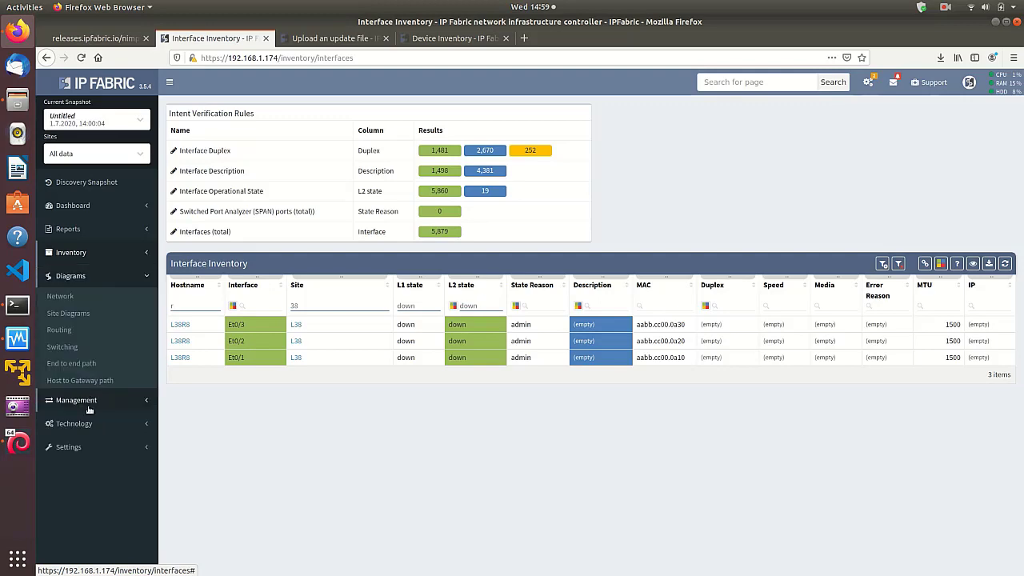
left_click(72, 314)
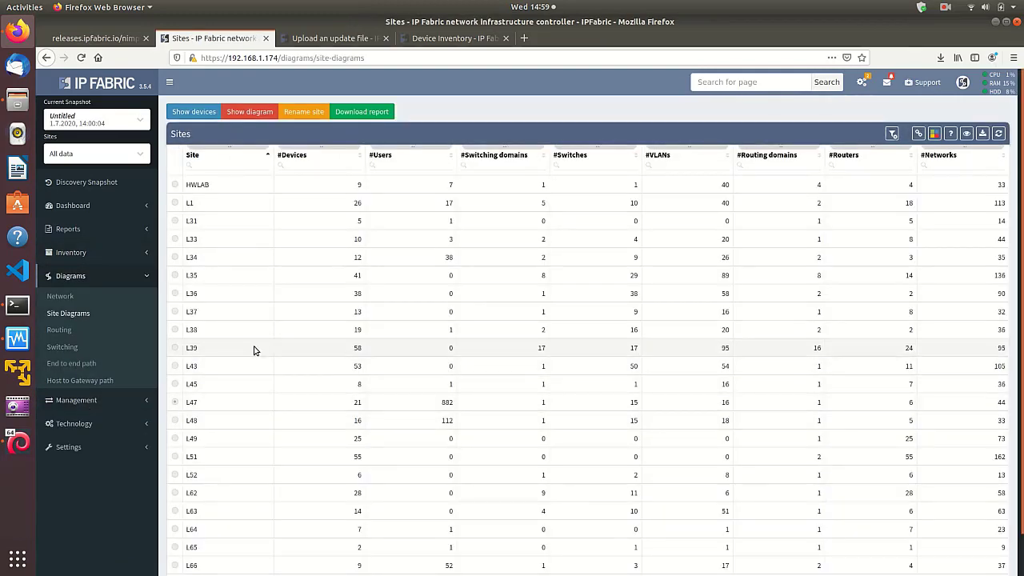
left_click(174, 565)
left_click(264, 112)
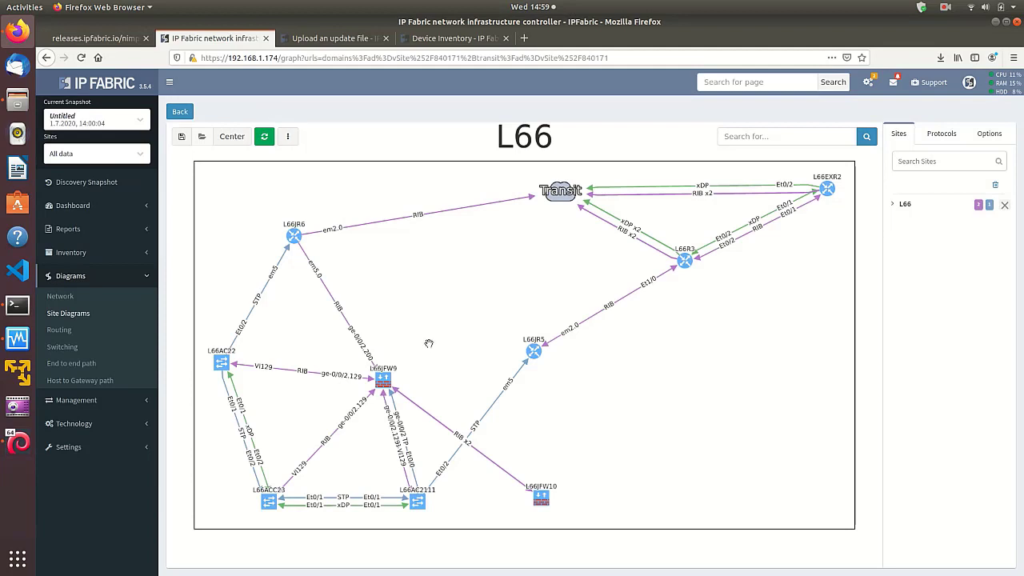
Rearrange the L66 diagram by moving L66JFW10 above L66JFW9, L66JR5 down, and L66R3 and L66EXR2 inward and down
left_click_drag(544, 498, 469, 320)
left_click_drag(532, 352, 568, 460)
left_click_drag(685, 261, 633, 367)
left_click_drag(827, 190, 747, 288)
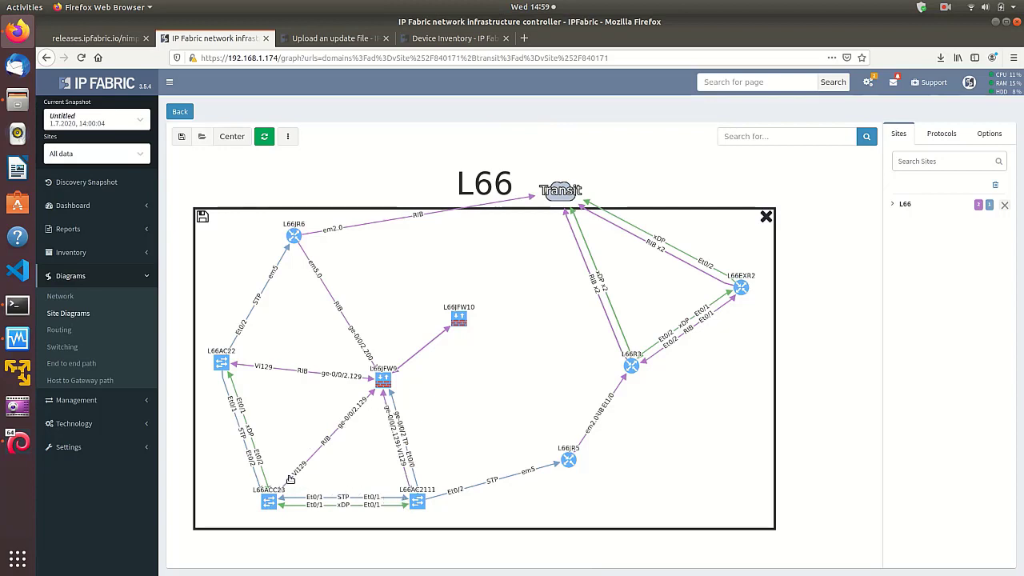
Ungroup the Layer 3 protocols and show BGP and OSPF links in the L66 diagram, moving the Transit cloud farther above the site
left_click(947, 143)
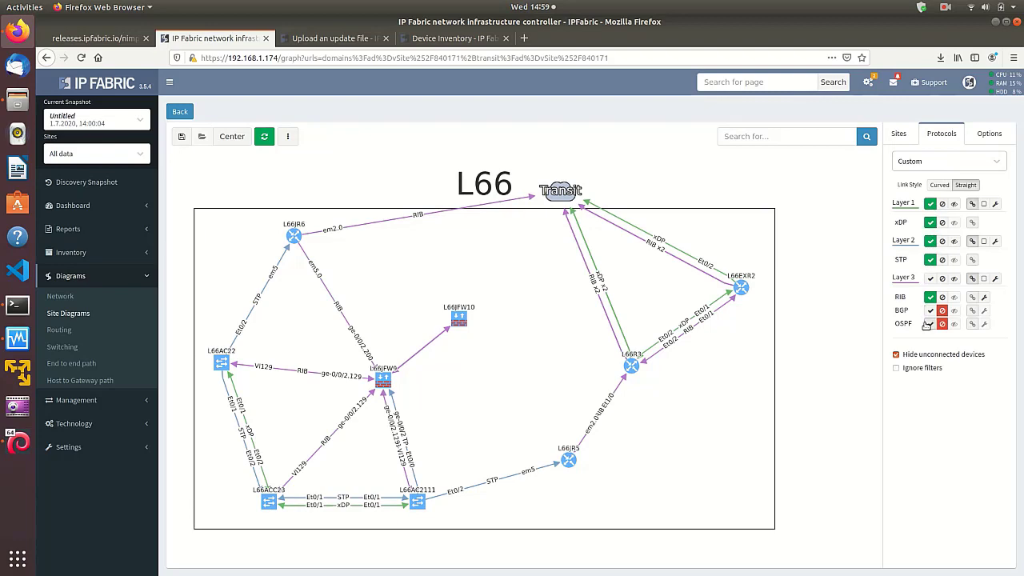
left_click(973, 278)
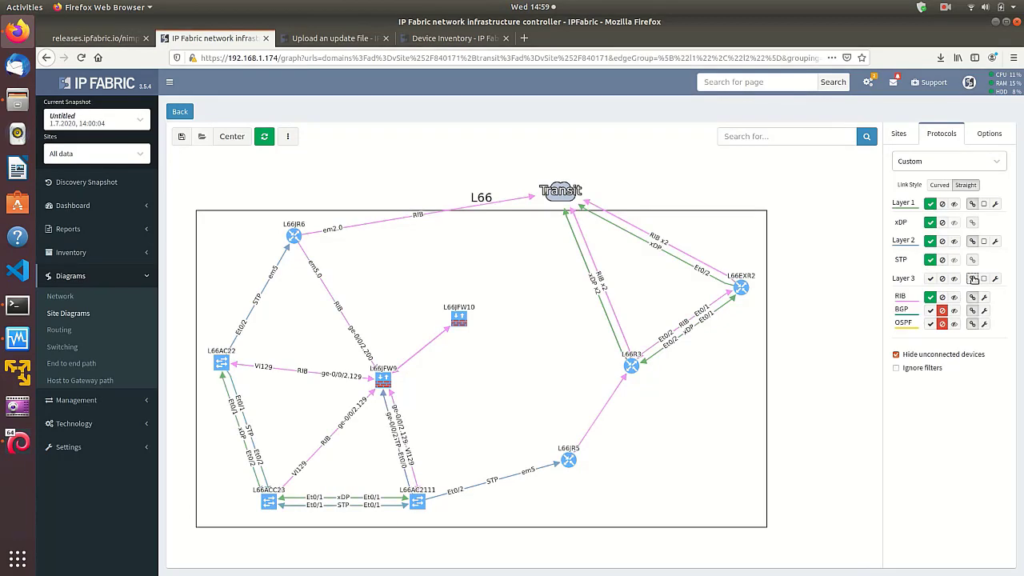
left_click(931, 311)
left_click(931, 324)
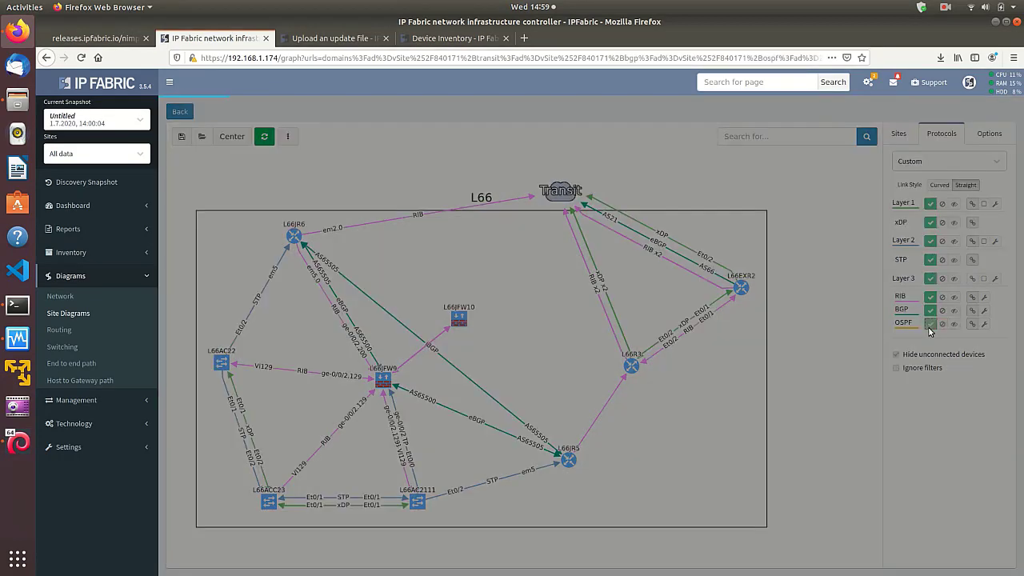
left_click_drag(561, 190, 505, 146)
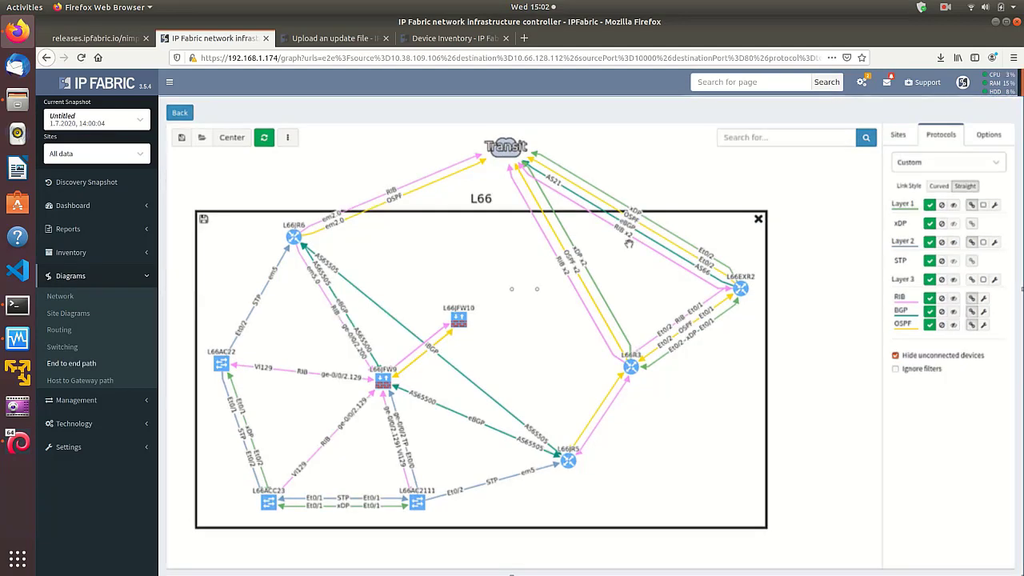
Search the pages for vlan, open the VLAN summary per site, and view the devices carrying VLAN 110 at site L38
left_click(737, 84)
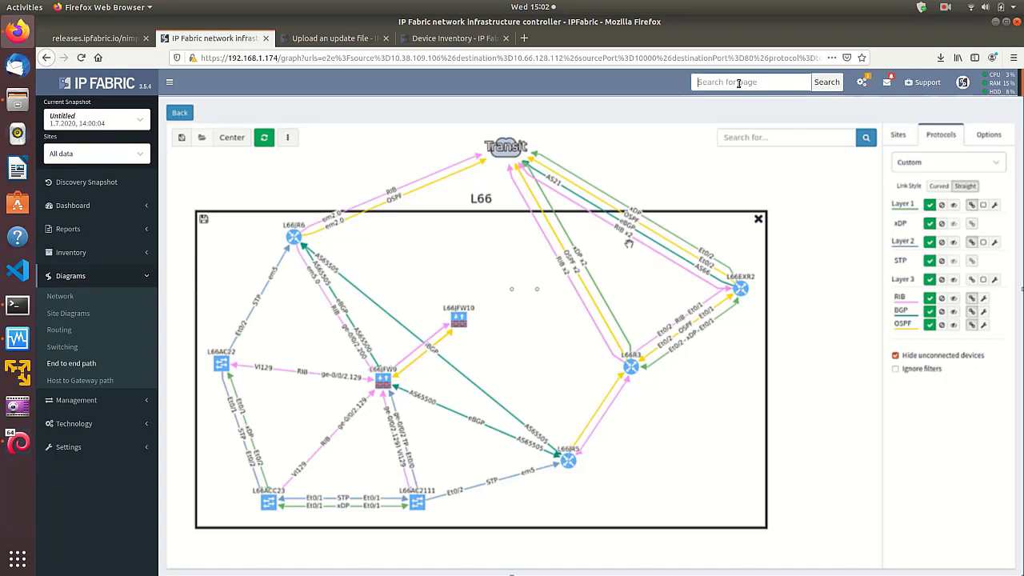
type("v")
key("Return")
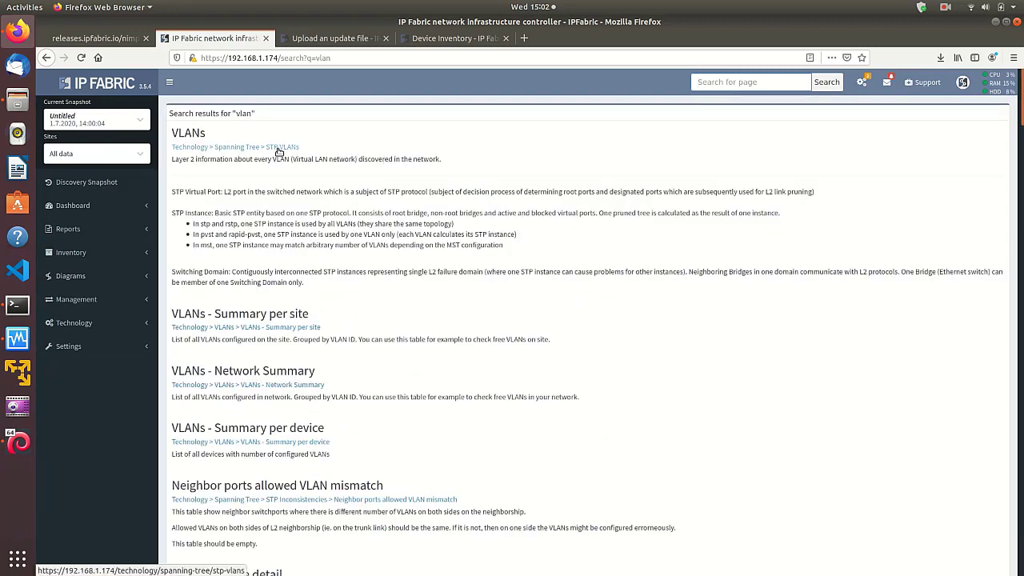
left_click(289, 332)
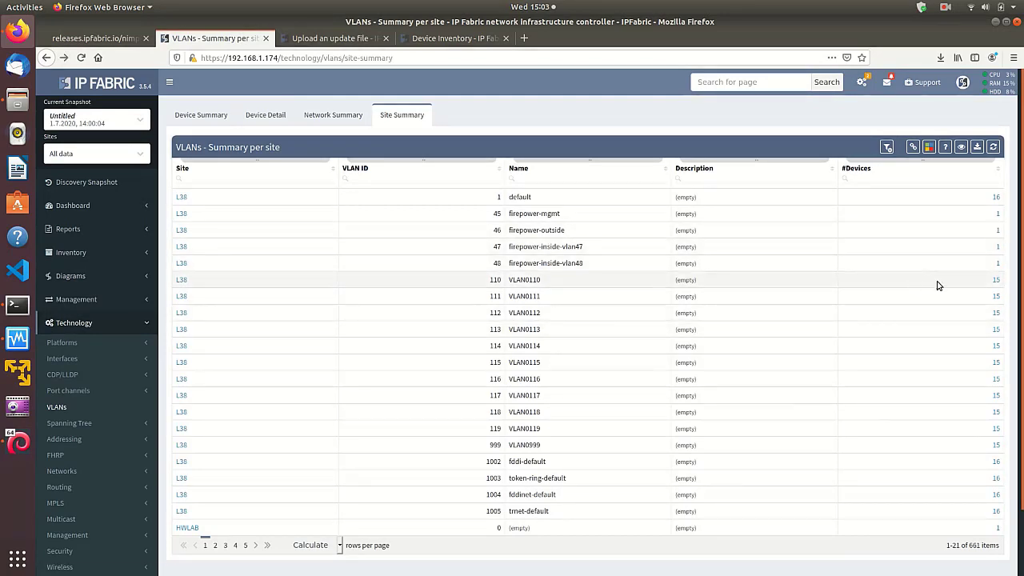
left_click(997, 282)
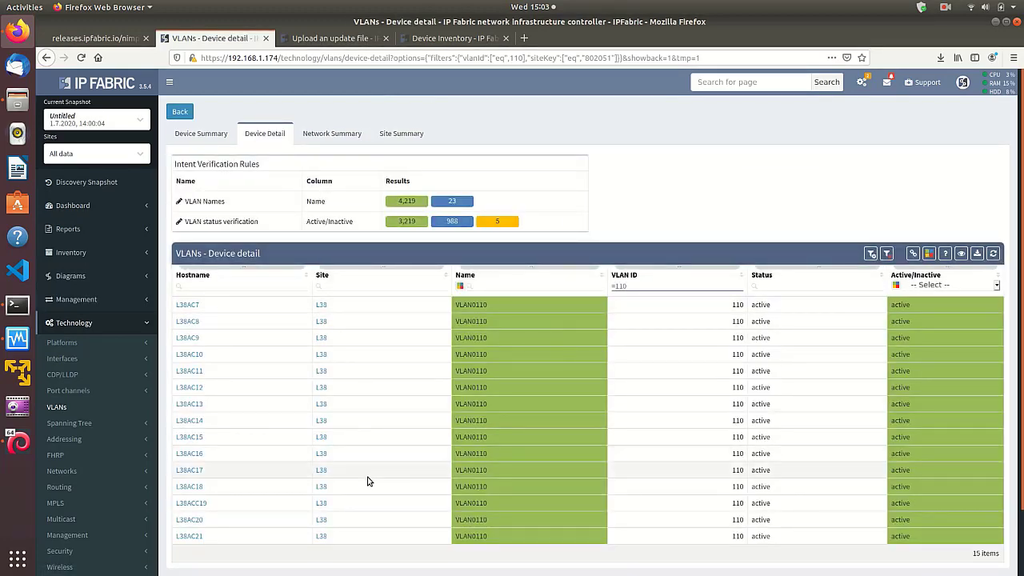